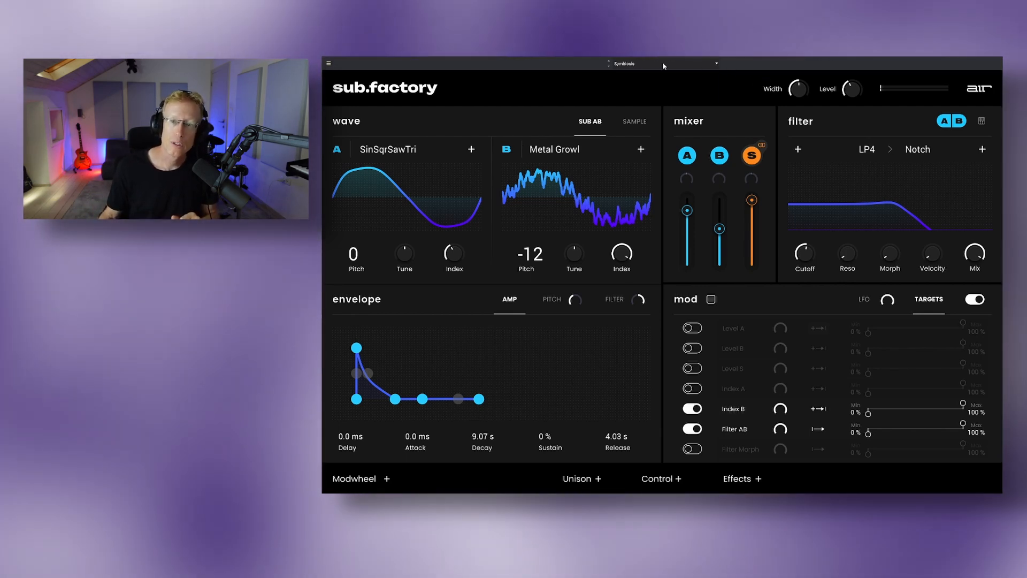
- Audition the Classic and Classic Thump presets from the 808 category, and the Riot preset
click(663, 64)
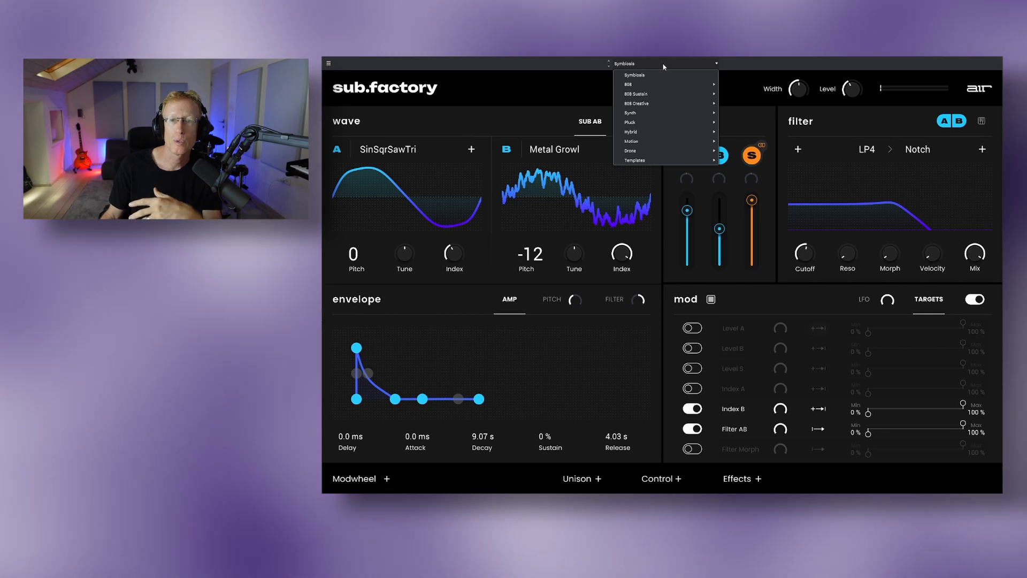
mouse_move(653, 86)
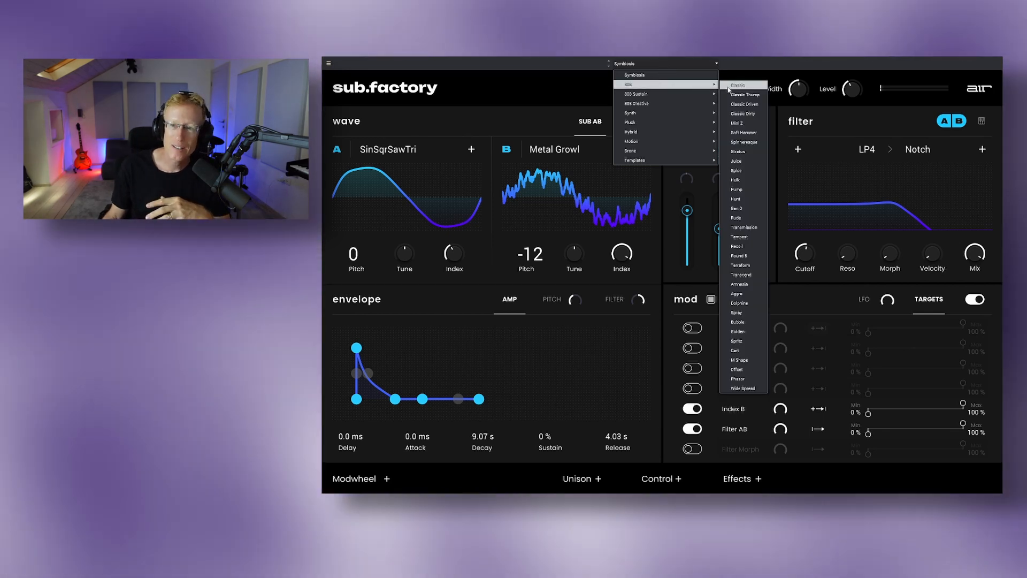
click(733, 86)
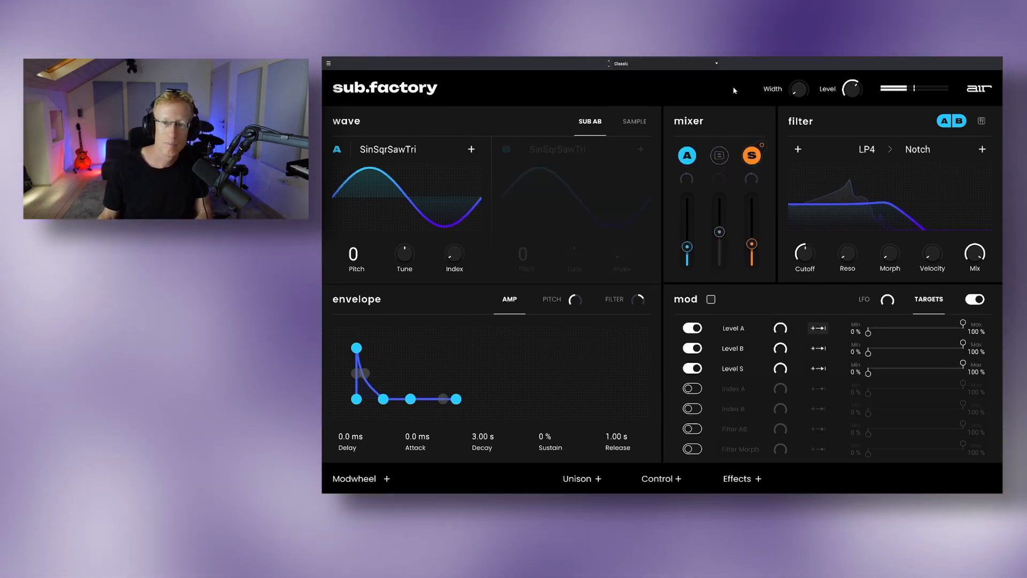
click(608, 66)
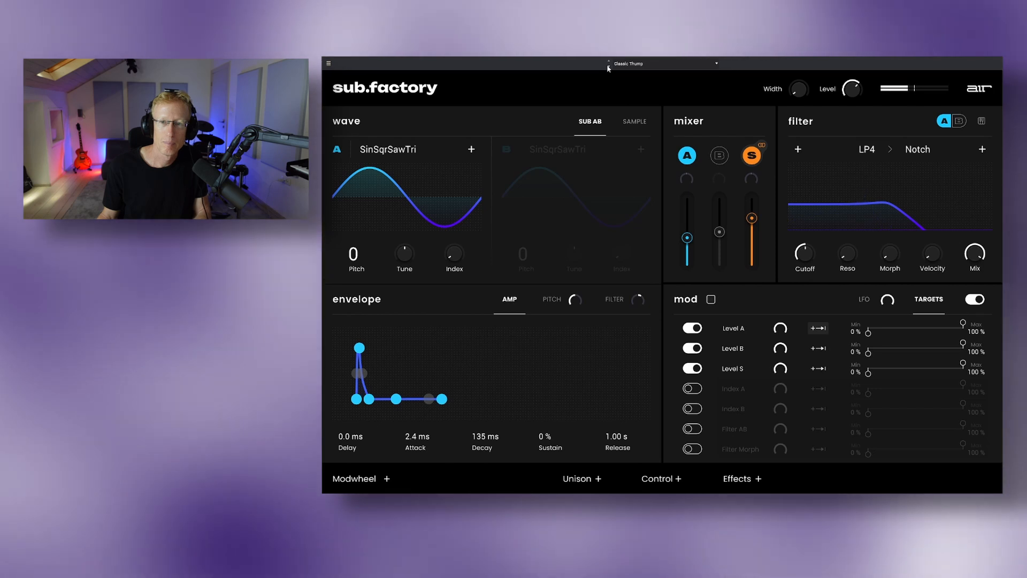
click(623, 67)
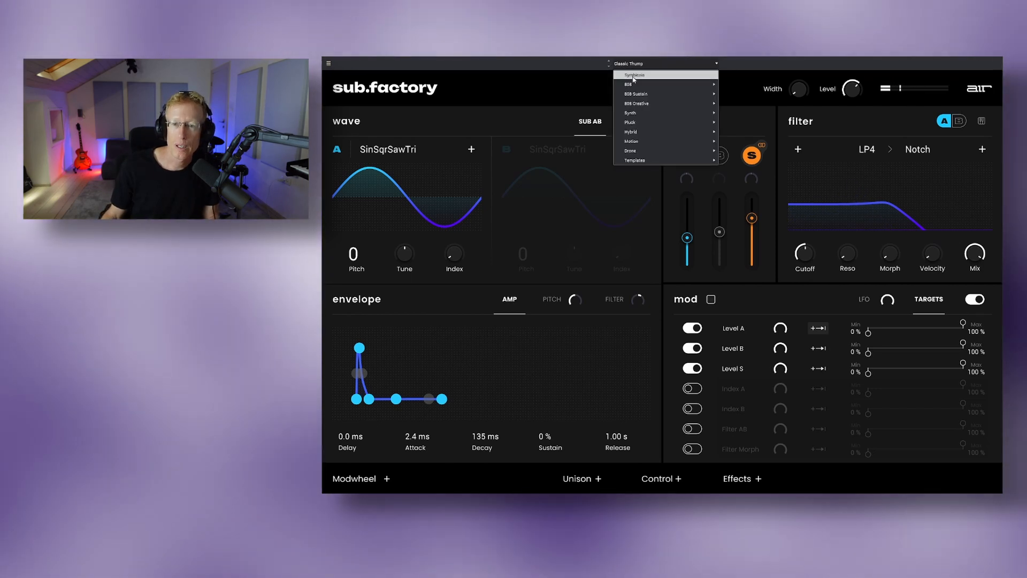
mouse_move(631, 84)
click(743, 111)
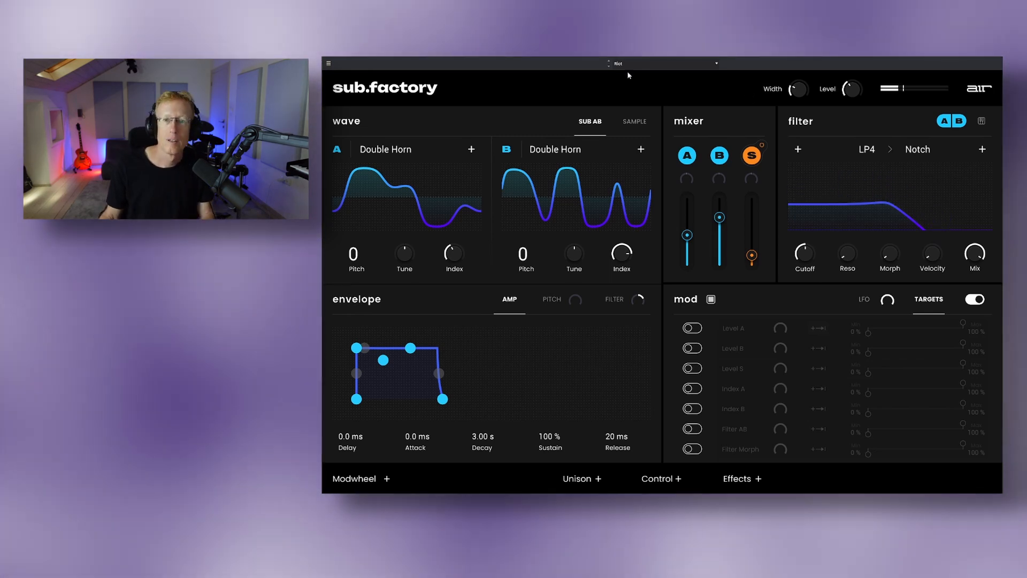
- Load the Aggro Reese preset from the Drone category
click(626, 64)
mouse_move(706, 151)
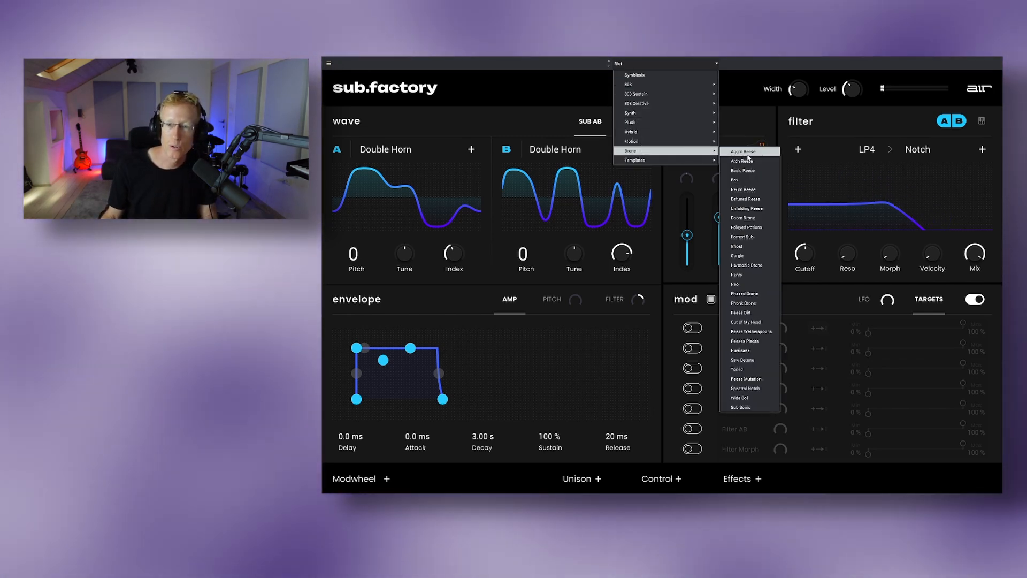
click(748, 154)
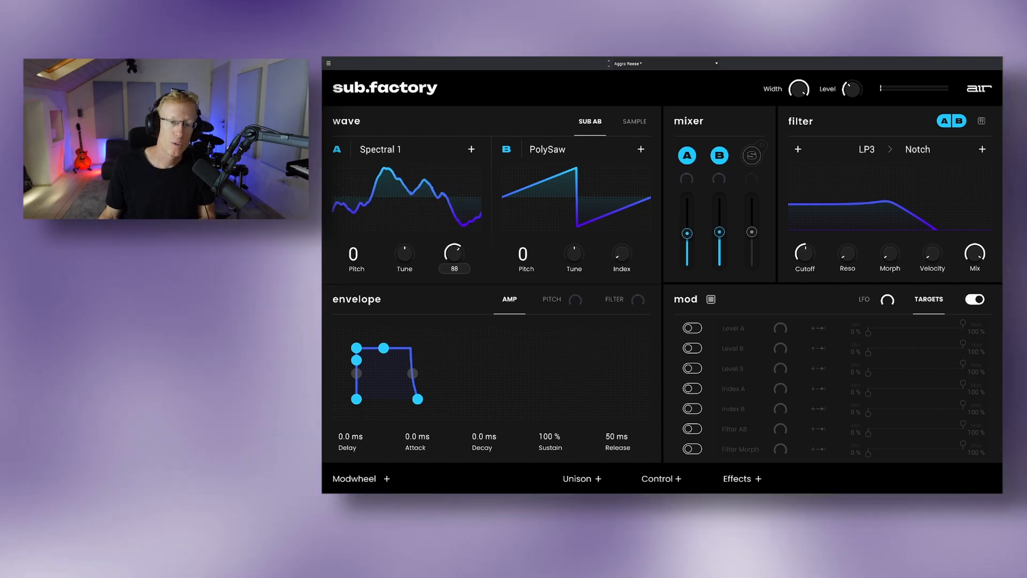
- Adjust the wavetable Index of wave A and try the Index of wave B to change the waveform shapes
drag(454, 252, 461, 255)
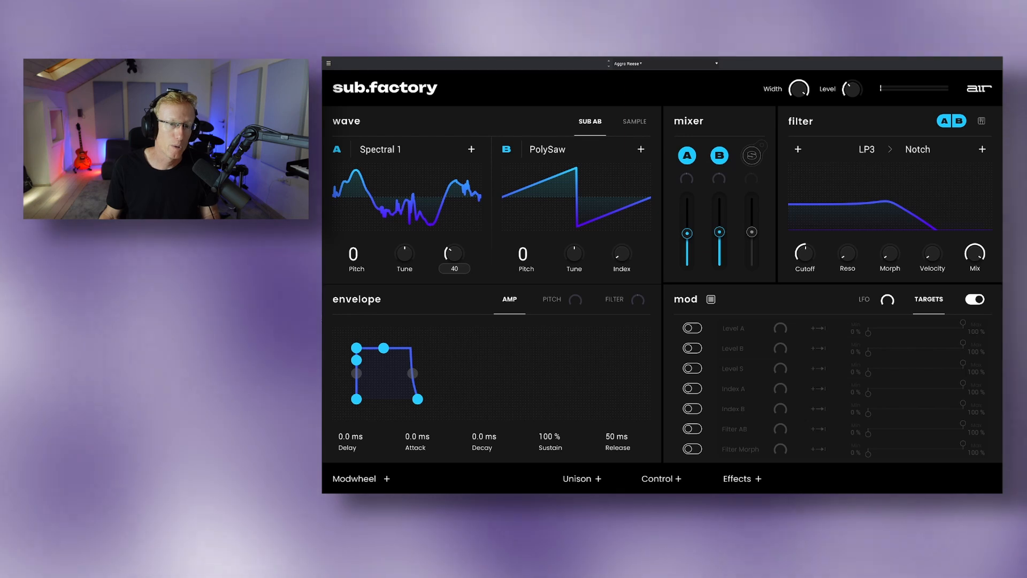
mouse_move(457, 254)
mouse_down()
mouse_move(457, 212)
mouse_move(457, 257)
mouse_up()
mouse_move(621, 254)
mouse_down()
mouse_move(620, 206)
mouse_move(619, 241)
mouse_up()
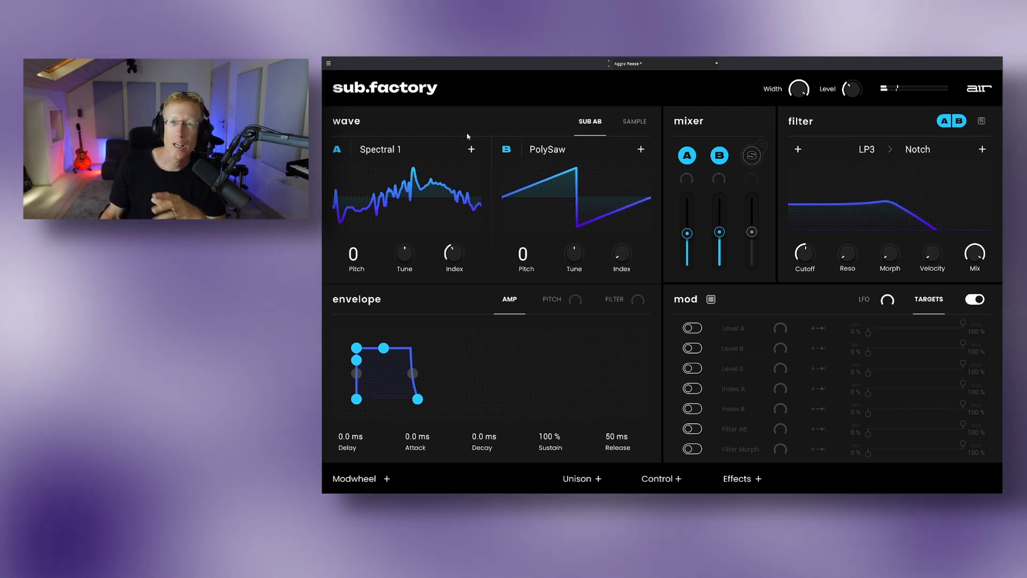
- Replace the waveform of wave A with Sine Bonk from the Digital category
click(406, 150)
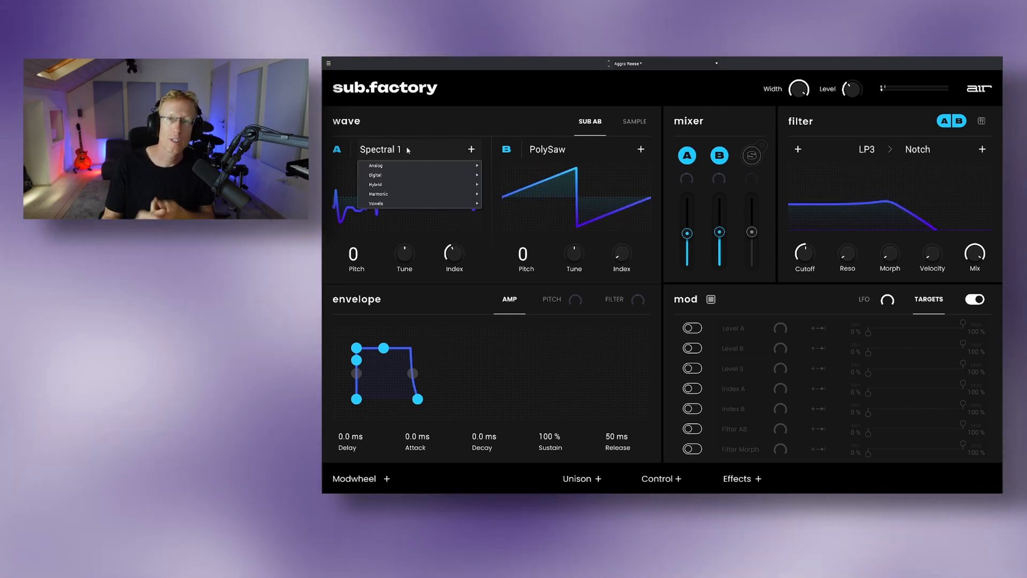
mouse_move(417, 166)
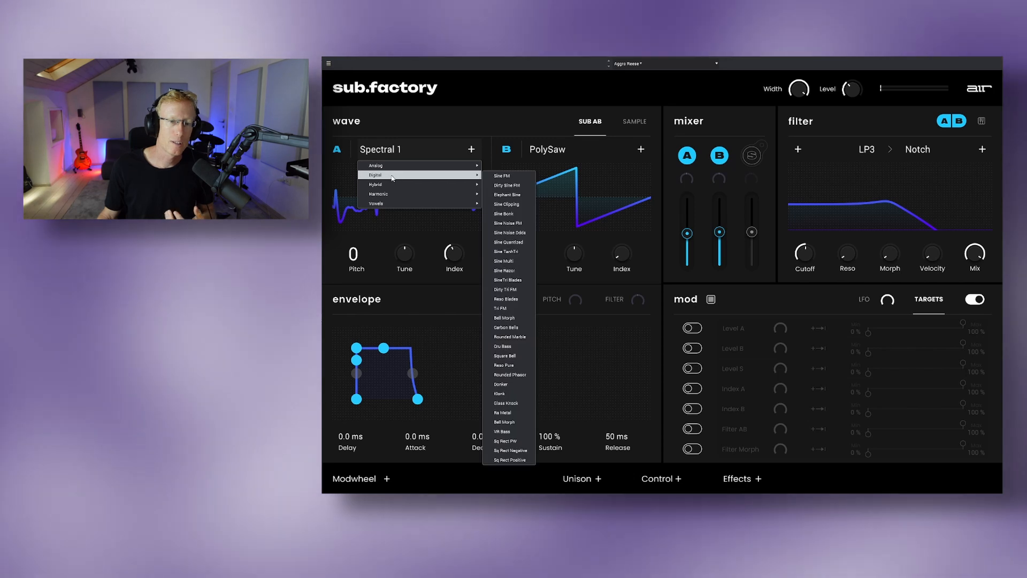
click(507, 213)
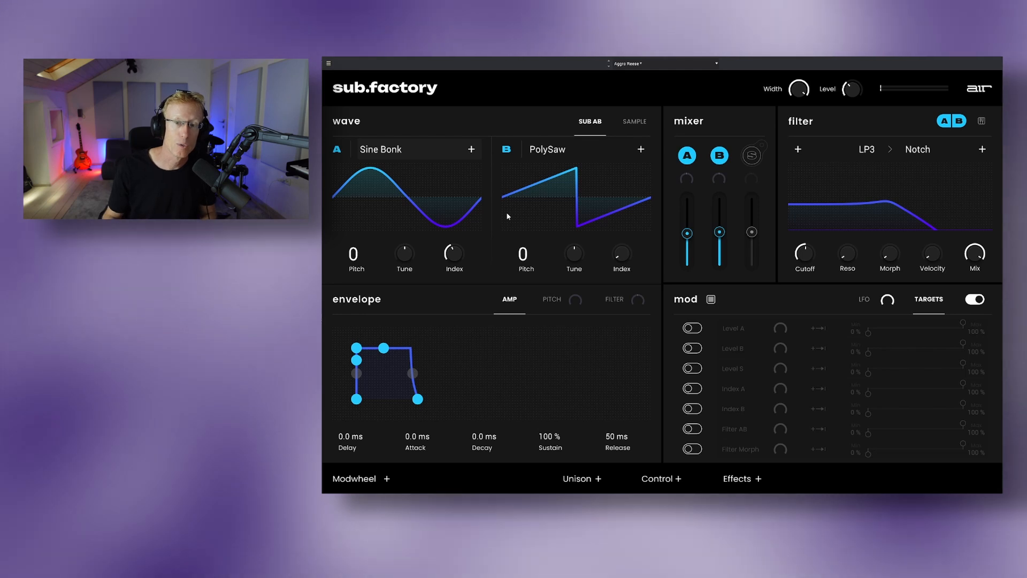
- Enable the sample source in the mixer and load the Round sample from the Kicks category
click(633, 123)
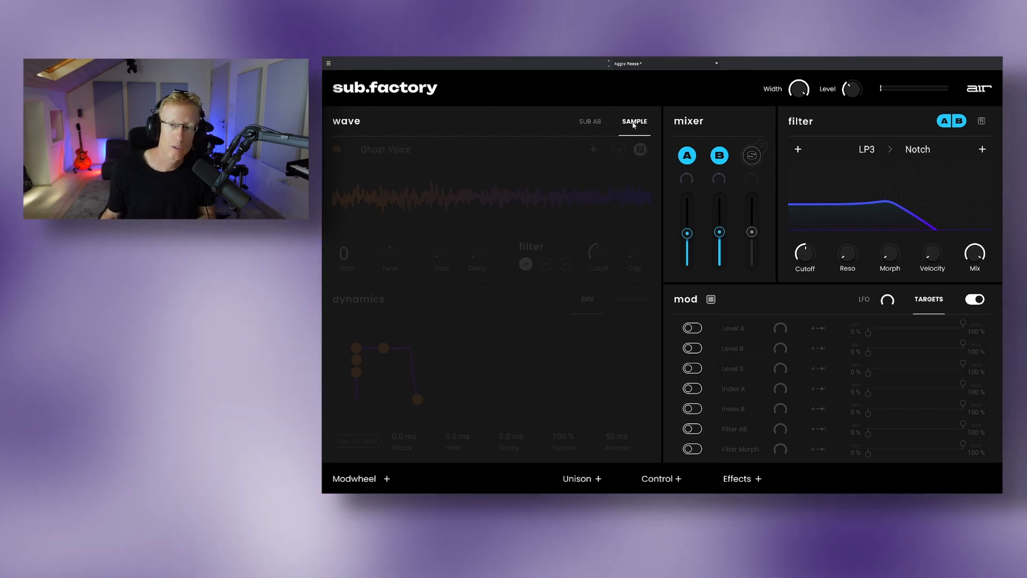
click(752, 155)
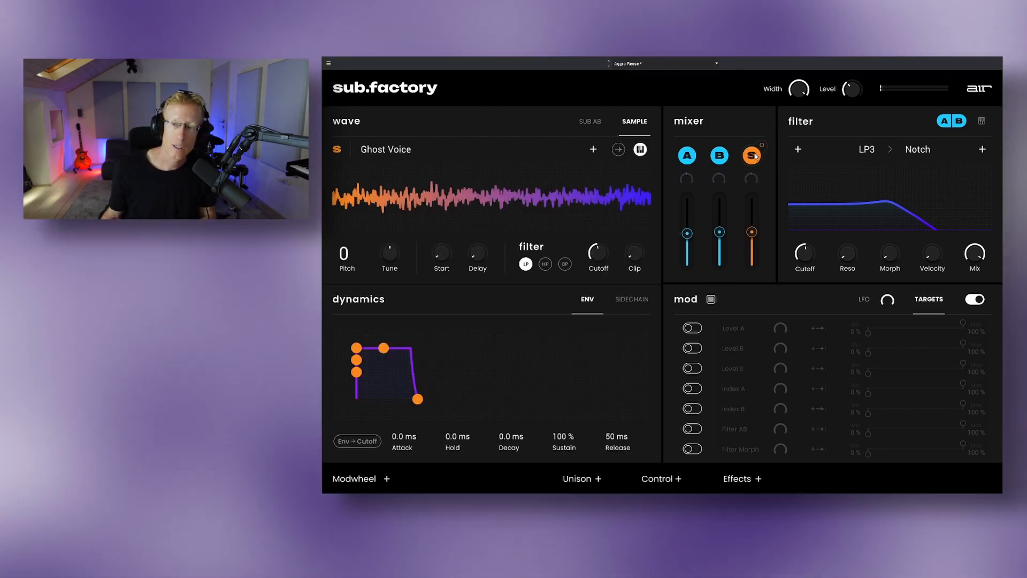
click(460, 145)
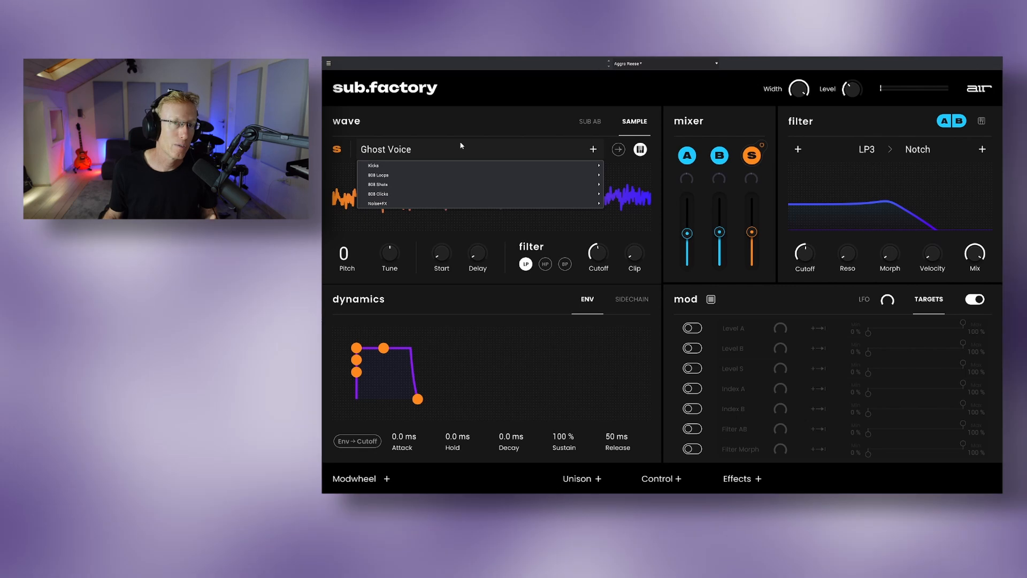
mouse_move(433, 167)
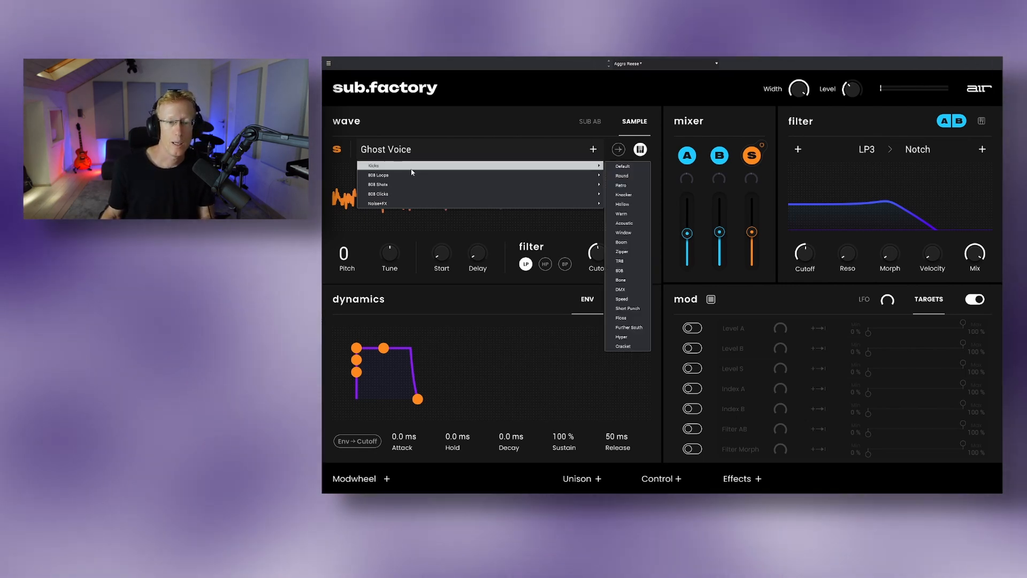
click(621, 176)
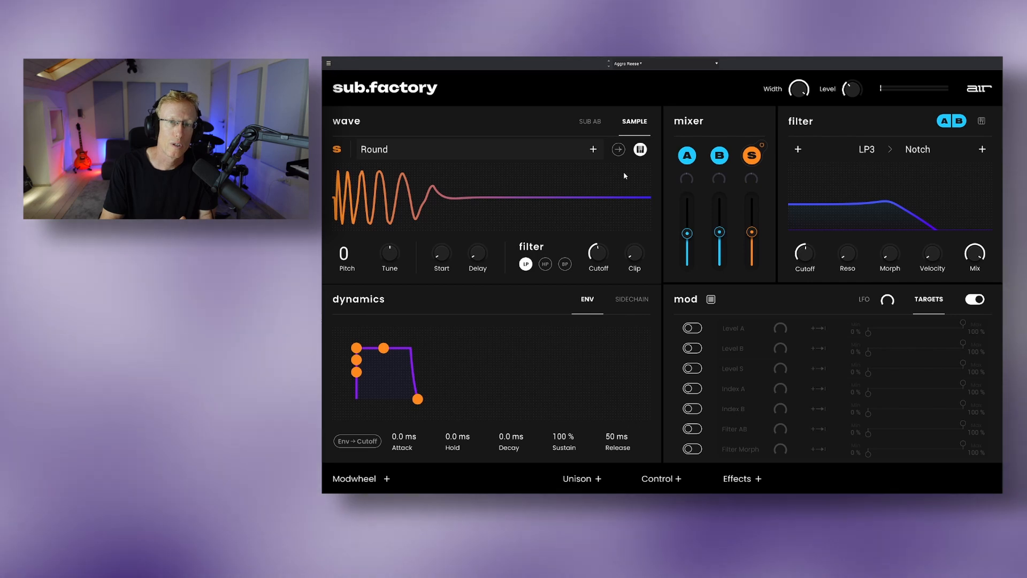
- Browse the other sample categories, including 808 Loops, and keep the Round kick as the sample
click(422, 150)
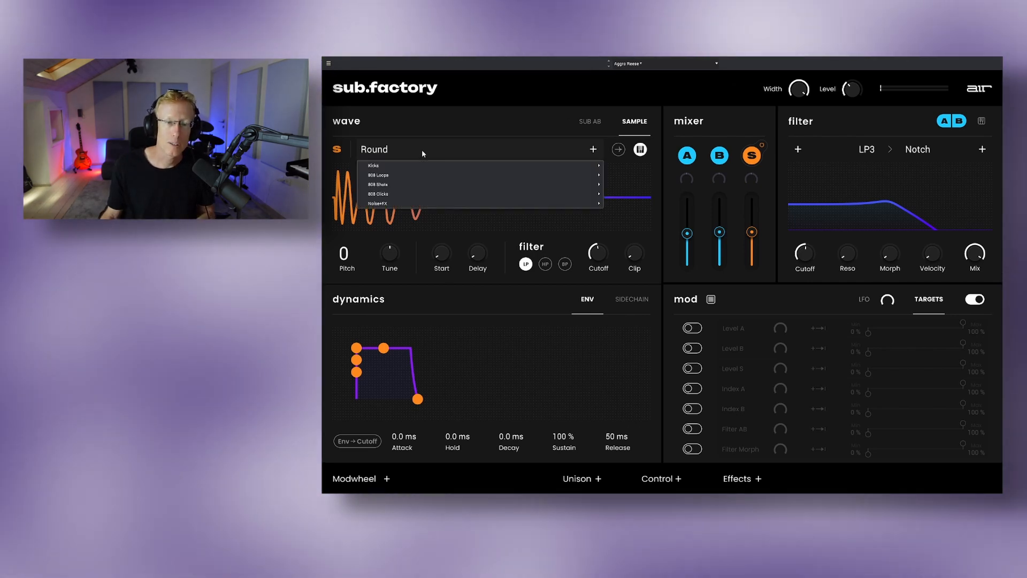
mouse_move(409, 179)
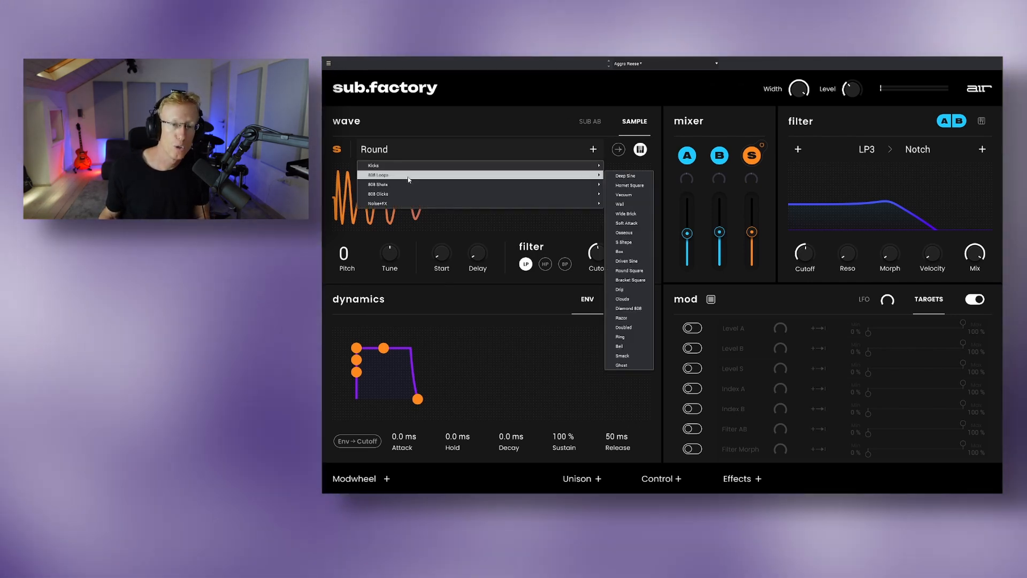
mouse_move(401, 196)
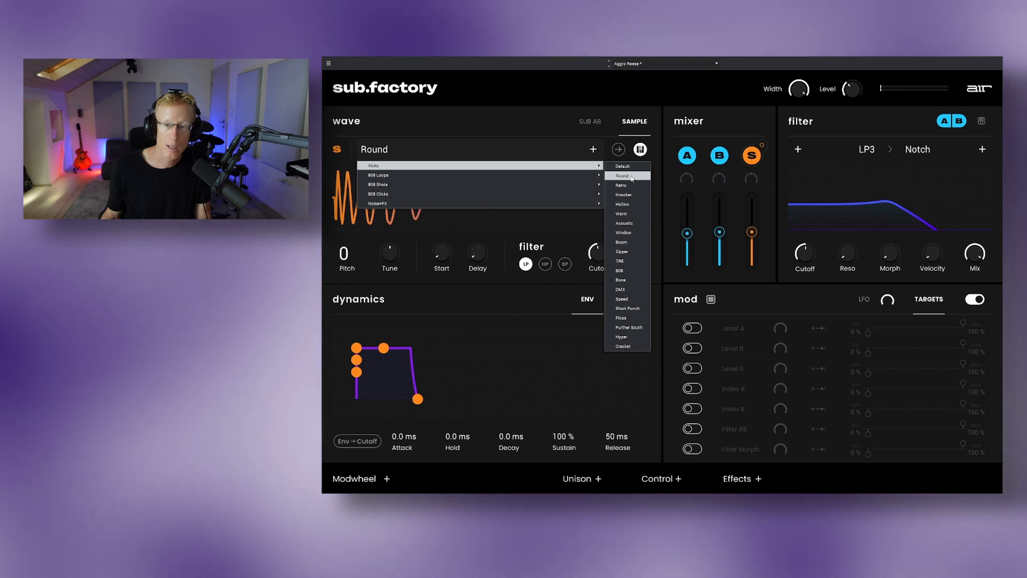
click(631, 177)
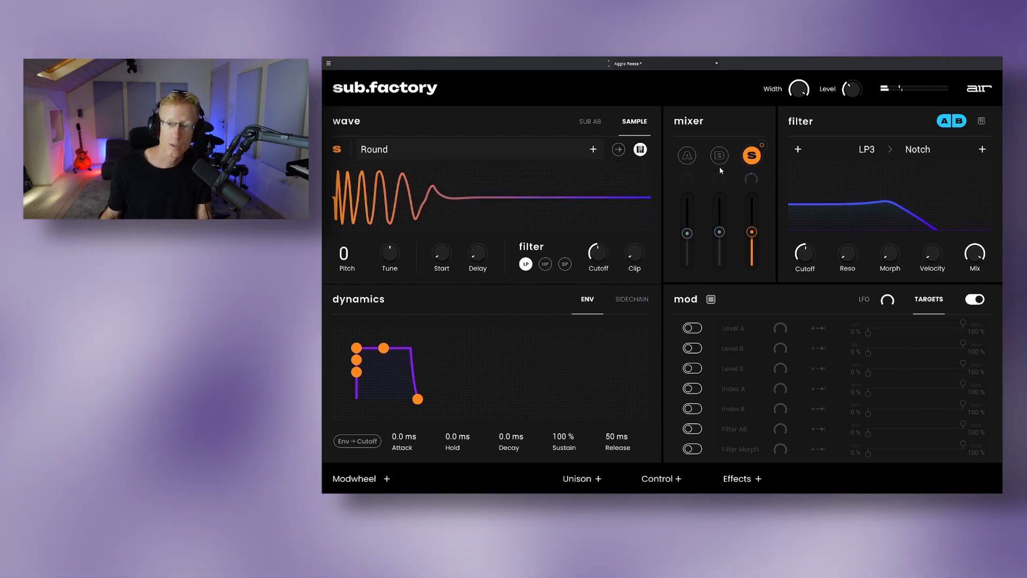
- Raise the sample level in the mixer, and switch sources A and B back on with slightly higher levels
drag(752, 231, 751, 212)
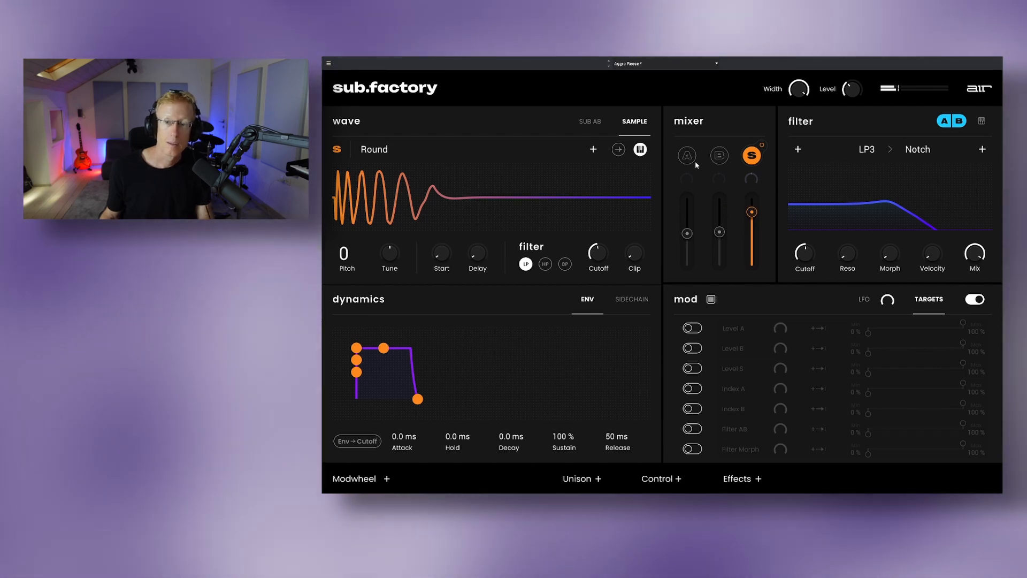
click(688, 156)
click(719, 156)
drag(719, 232, 688, 224)
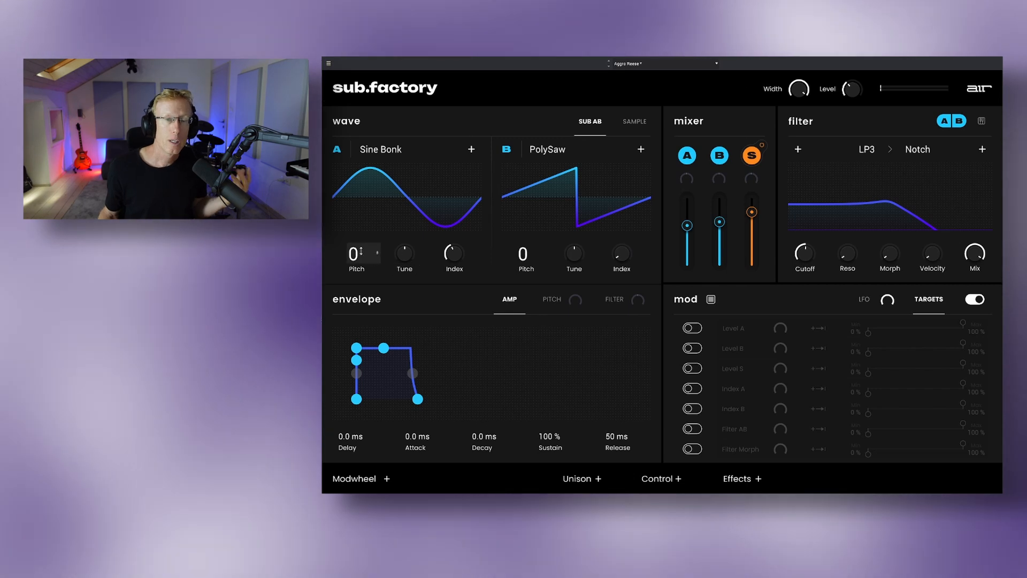
mouse_move(394, 246)
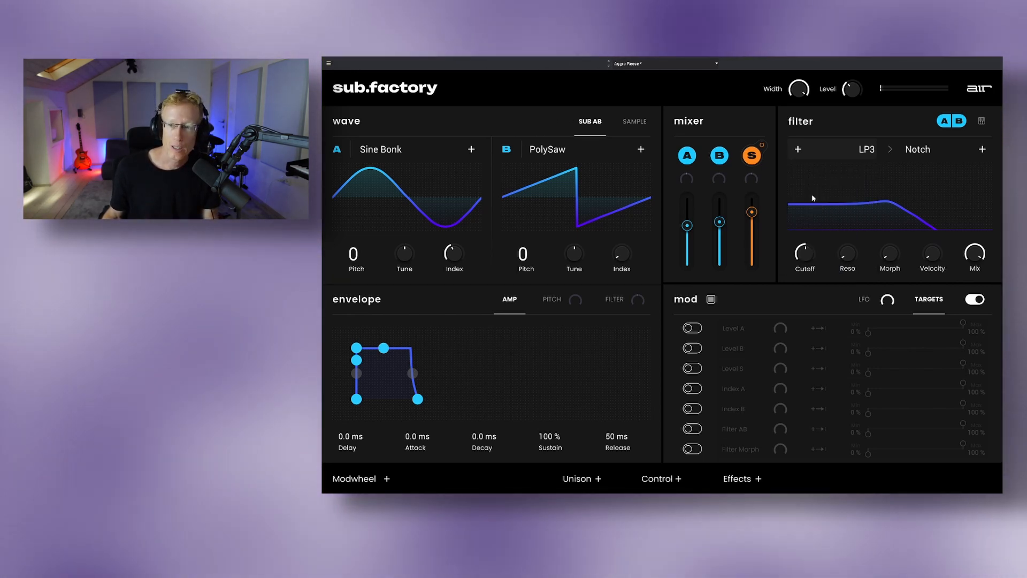
- Change the first filter type to LP4 and keep Notch as the second type
click(812, 198)
click(917, 149)
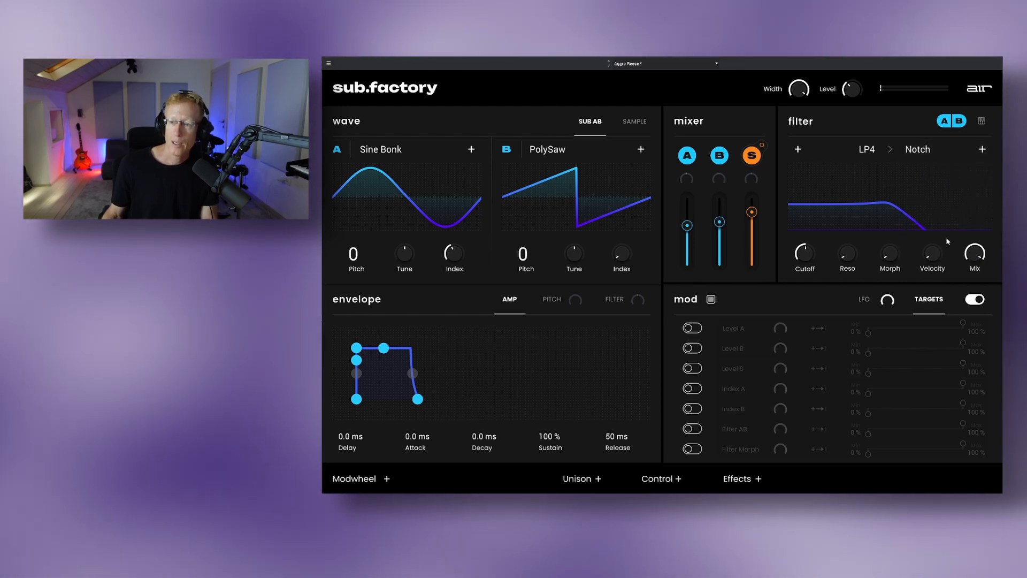
- Sweep the filter's Morph from LP4 toward Notch and back to 0 %, trying a Mix of about 90 % in between
drag(890, 262, 891, 221)
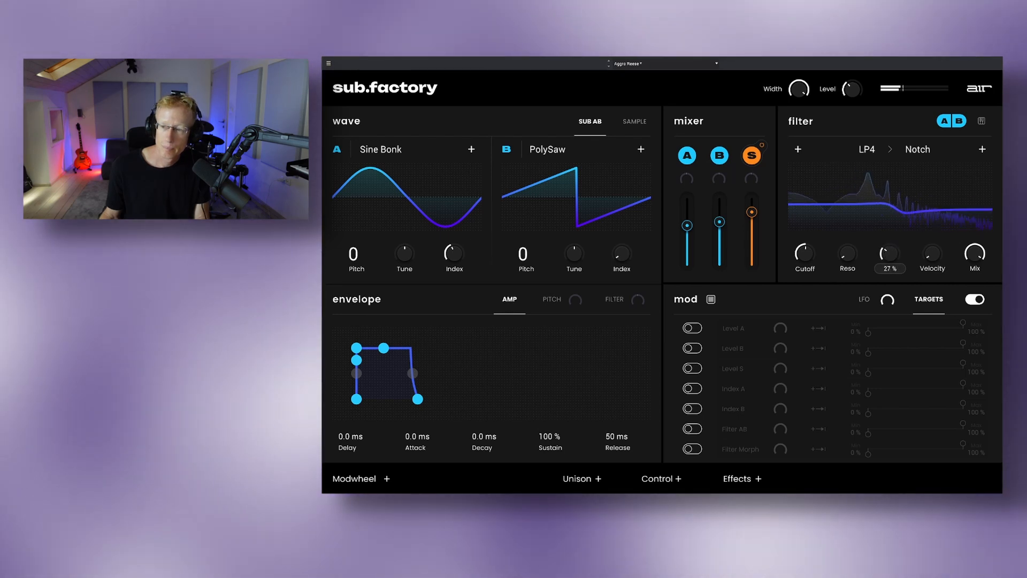
drag(890, 253, 887, 242)
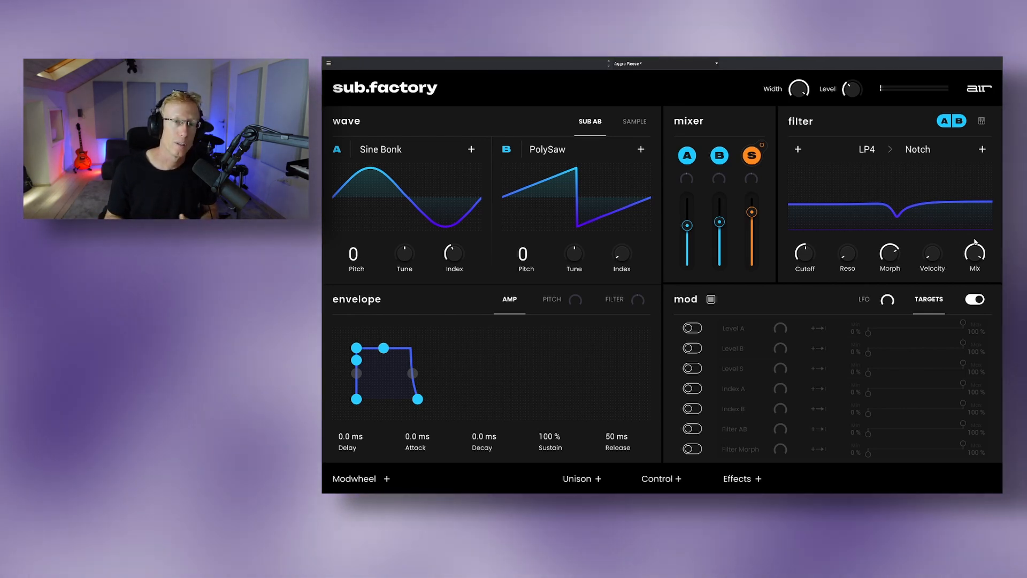
mouse_move(970, 253)
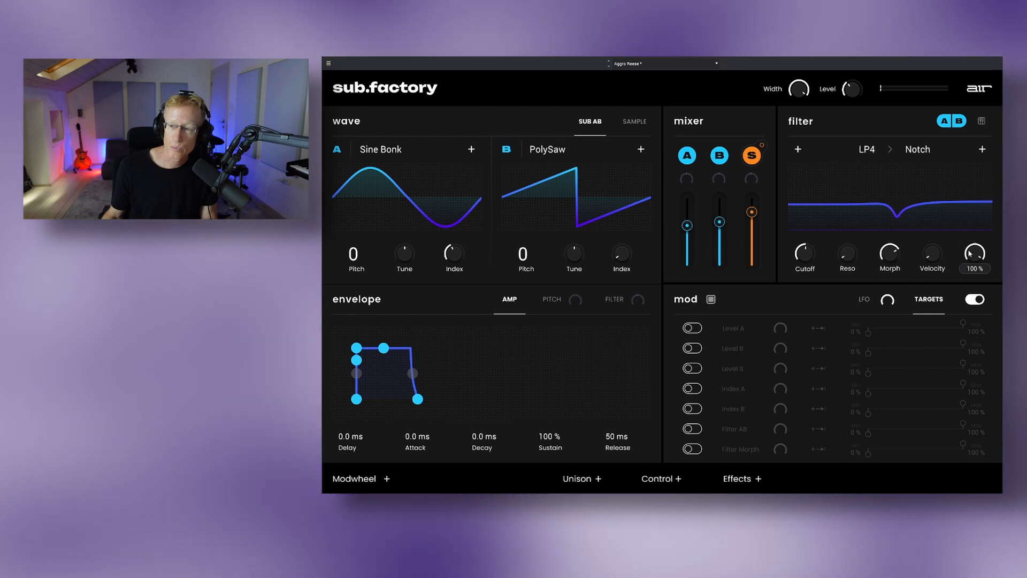
drag(970, 272, 970, 256)
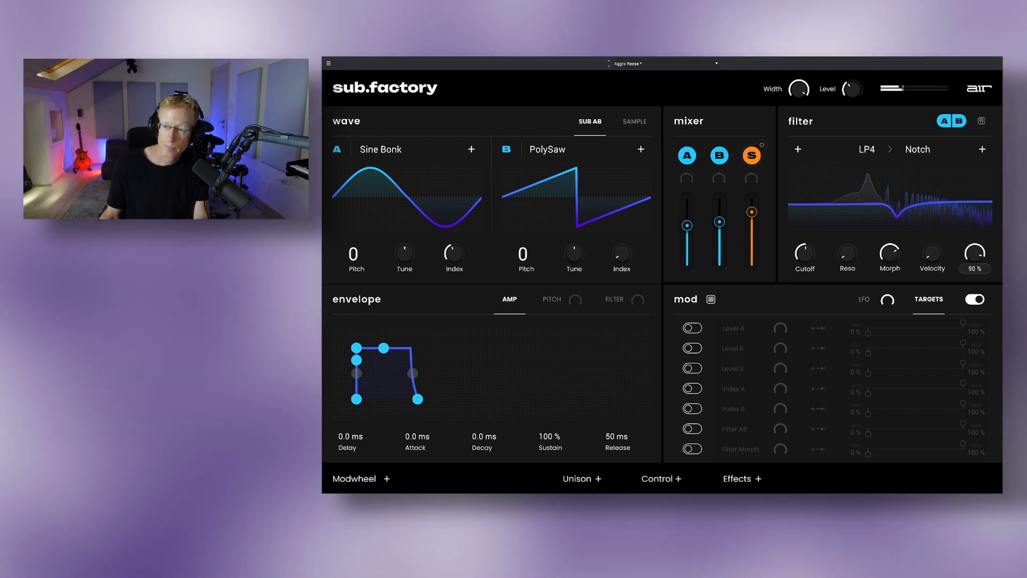
drag(890, 253, 889, 273)
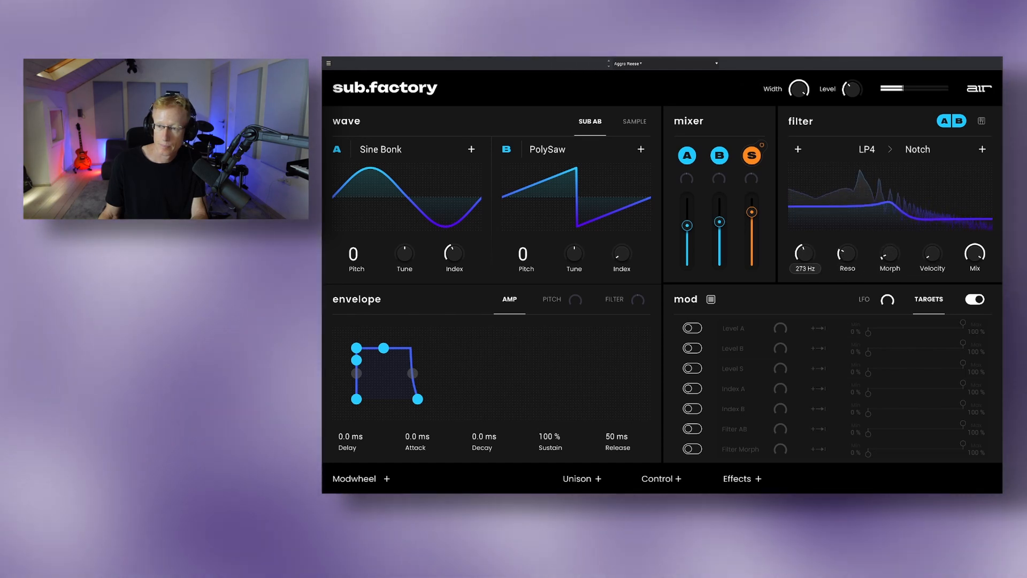
- Sweep the filter's Cutoff and leave it well above 273 Hz
drag(804, 253, 804, 250)
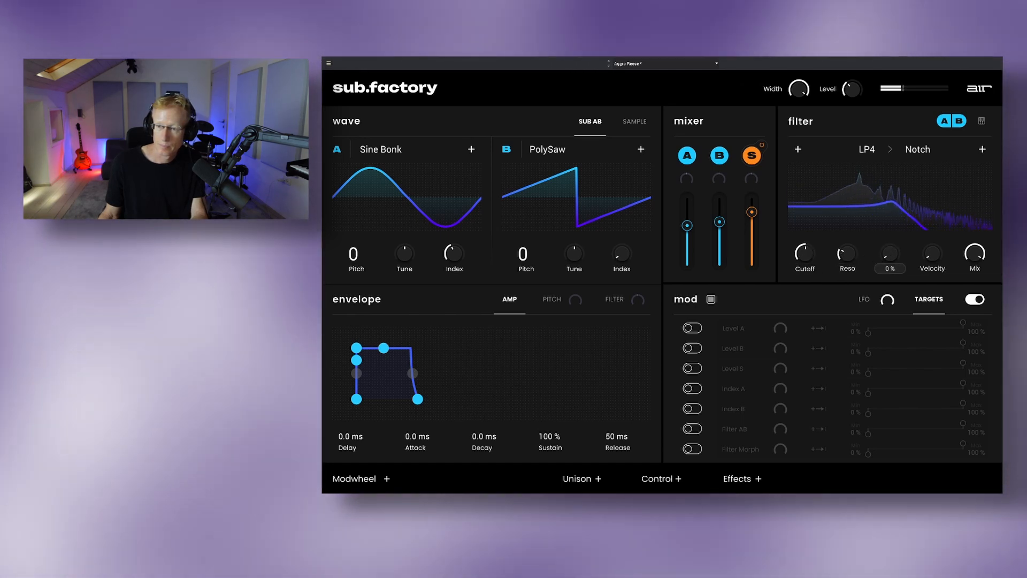
drag(804, 254, 804, 233)
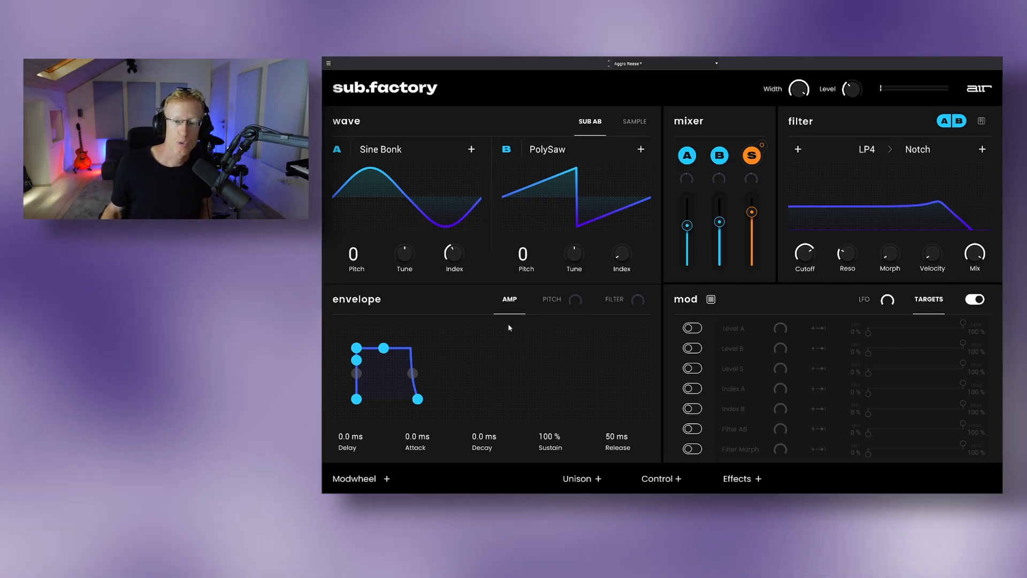
- Examine the pitch and filter envelopes
click(551, 300)
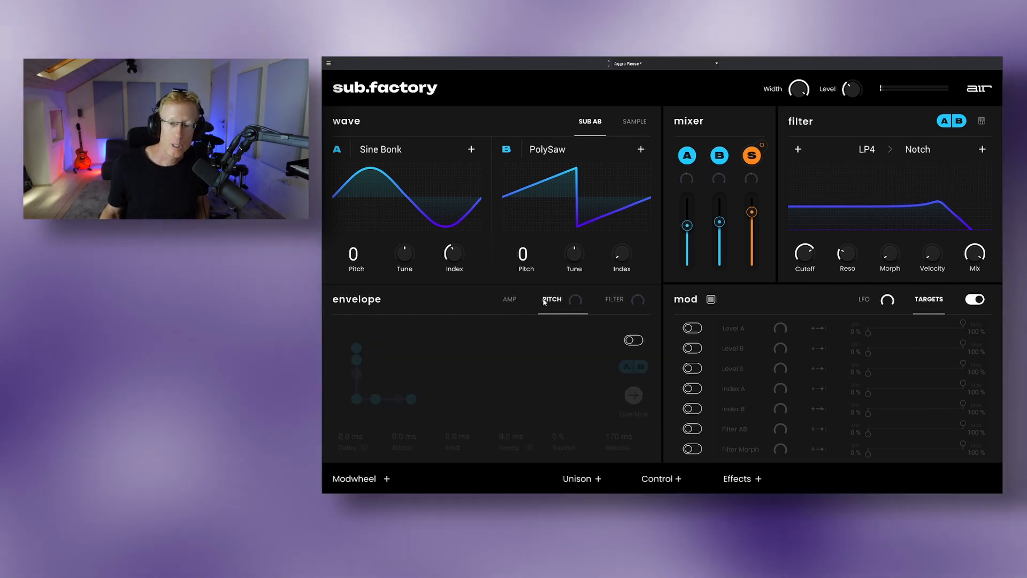
click(614, 299)
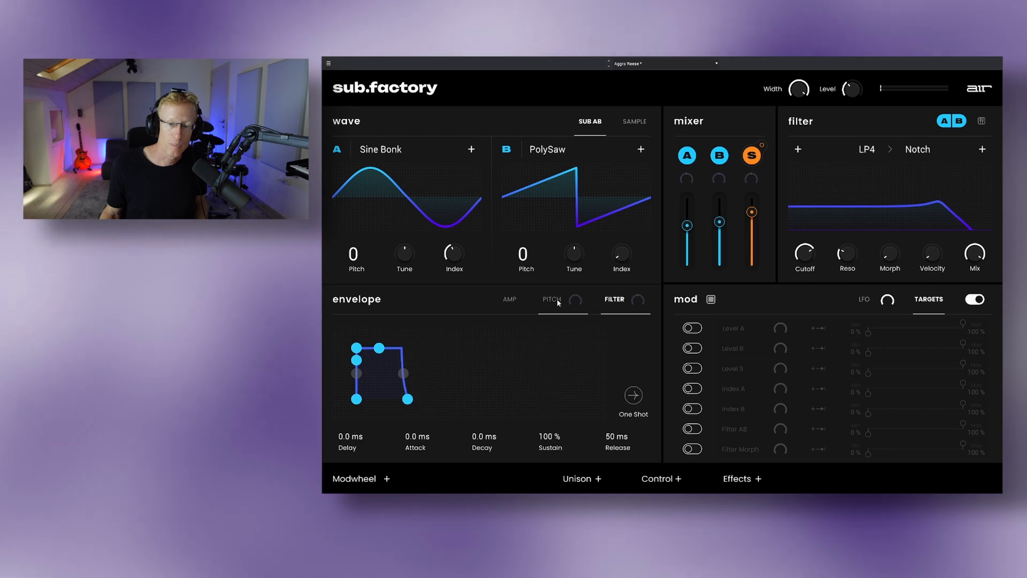
- Set the amp envelope's Sustain to 88 % and its Release to 968 ms
click(514, 299)
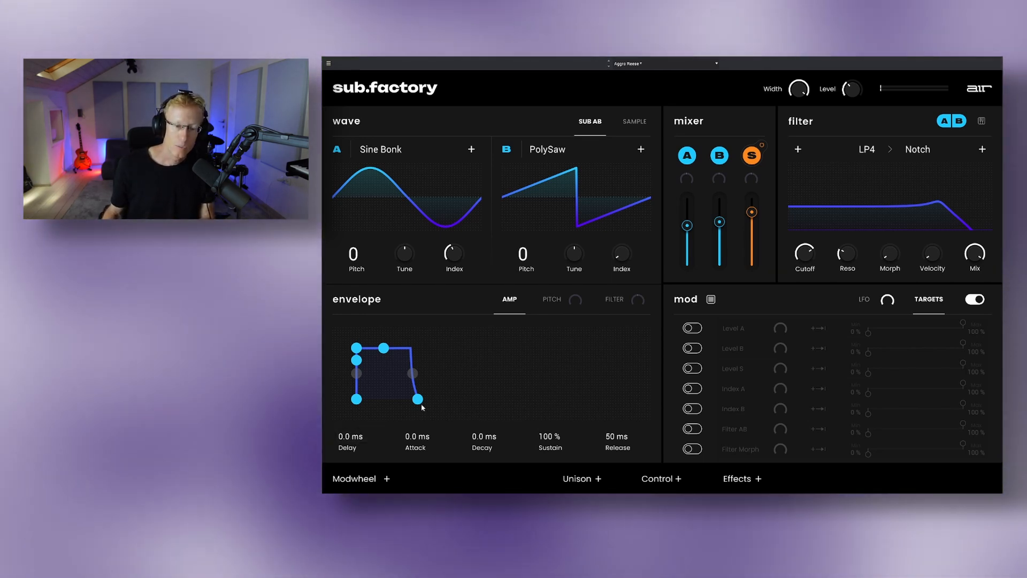
drag(418, 399, 438, 404)
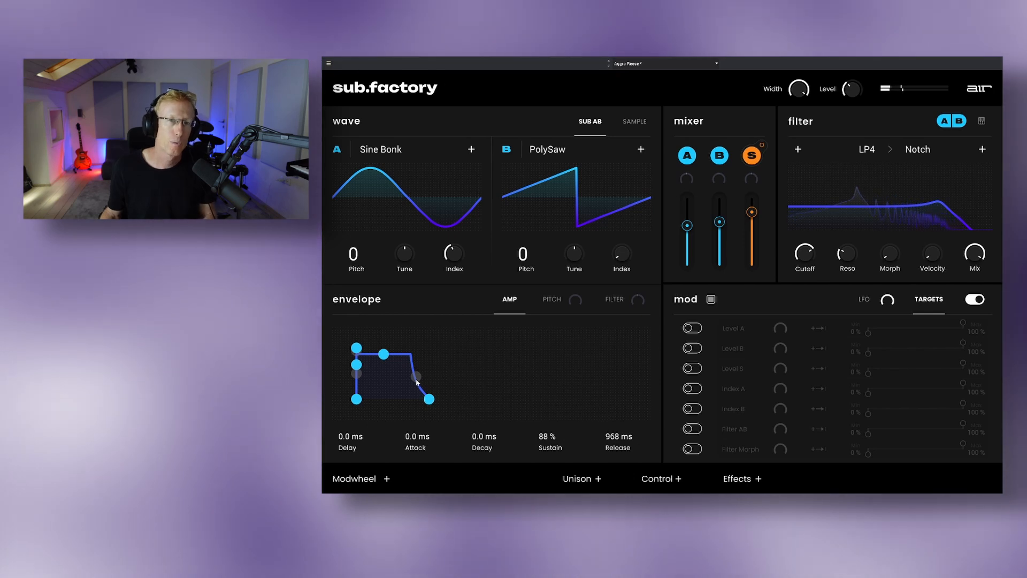
drag(386, 387, 416, 376)
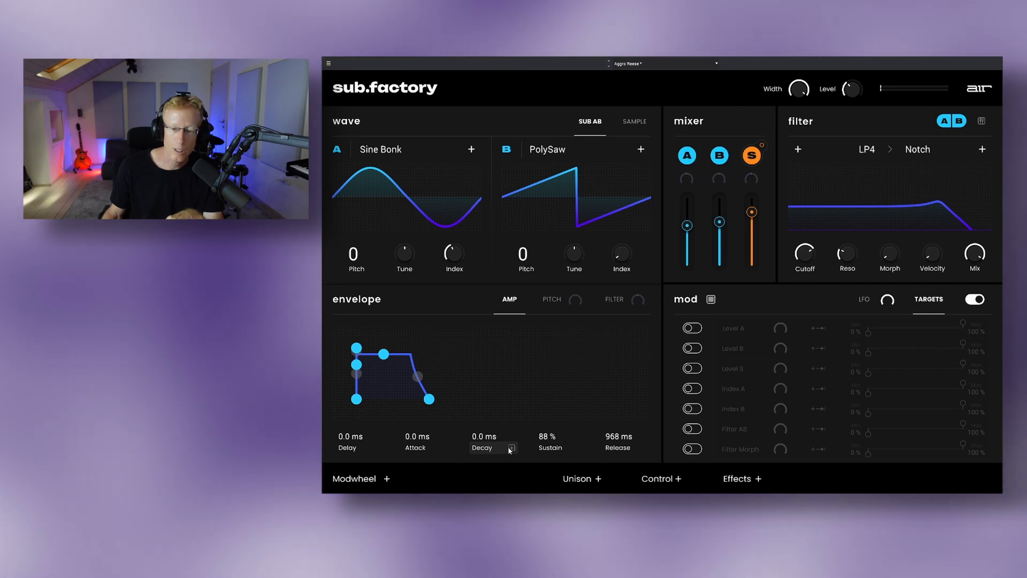
- Show the amp envelope's curve values, set Curve 2 to 55 %, and lengthen the release
click(512, 449)
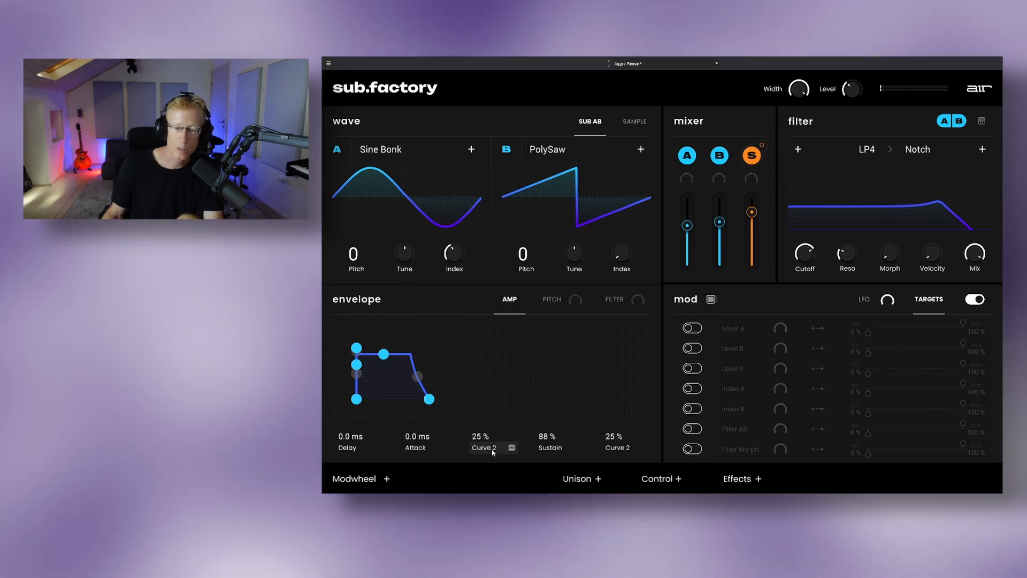
drag(483, 436, 483, 432)
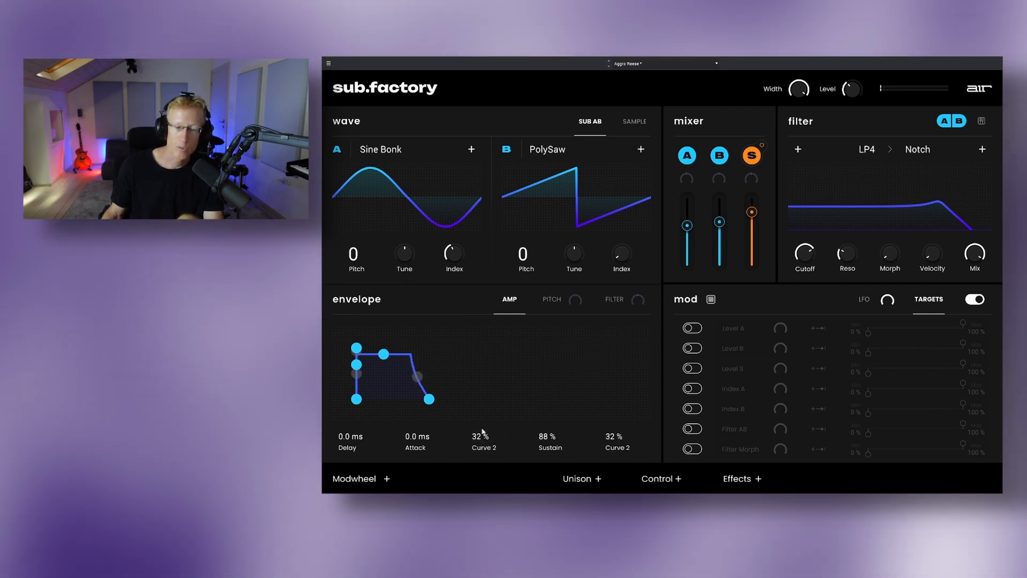
drag(419, 376, 429, 400)
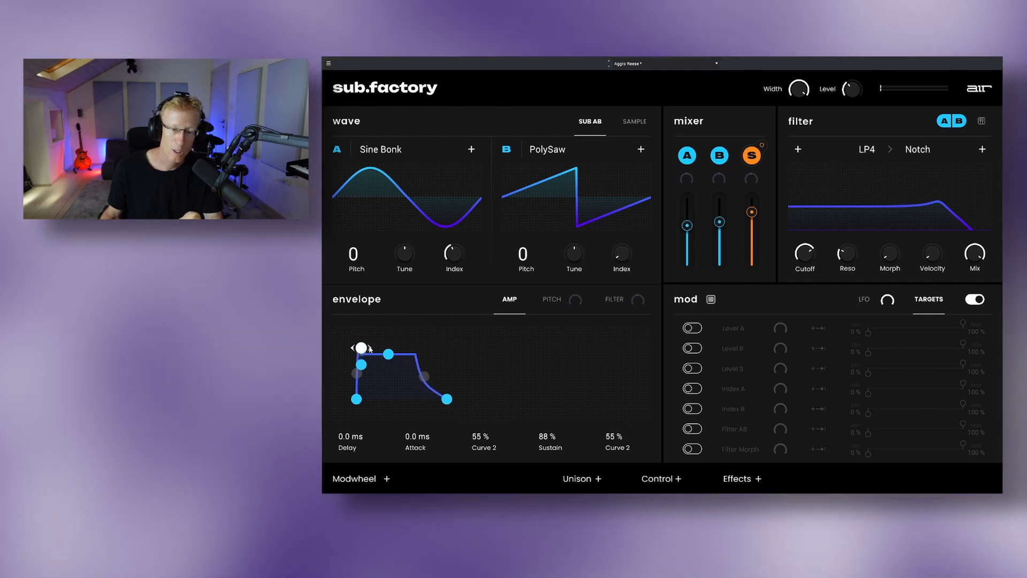
- Reshape the amp envelope with a 53 ms Attack, an added decay, 65 % Sustain and a slightly shorter release
drag(356, 348, 437, 374)
drag(388, 348, 360, 336)
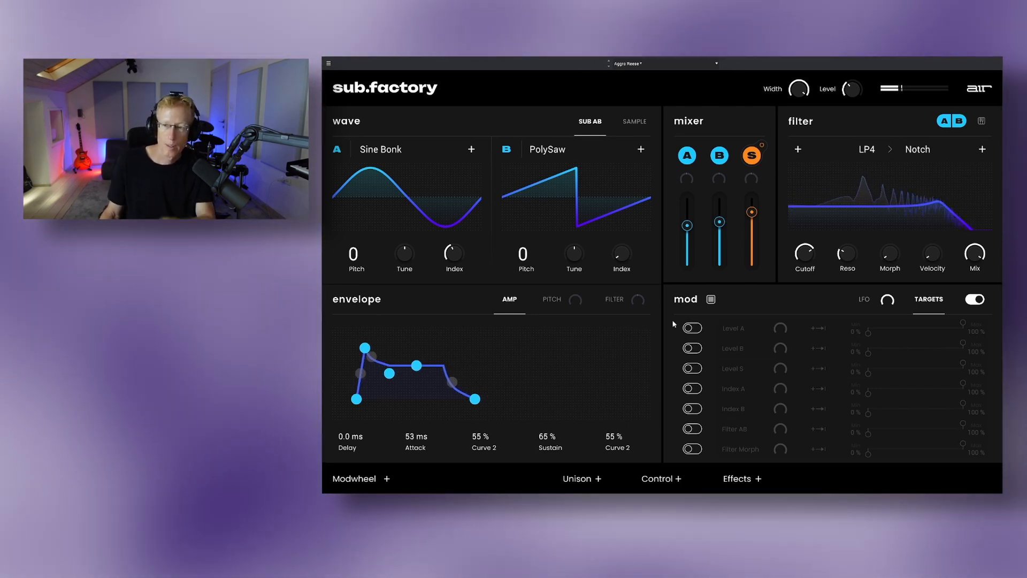
drag(476, 399, 472, 398)
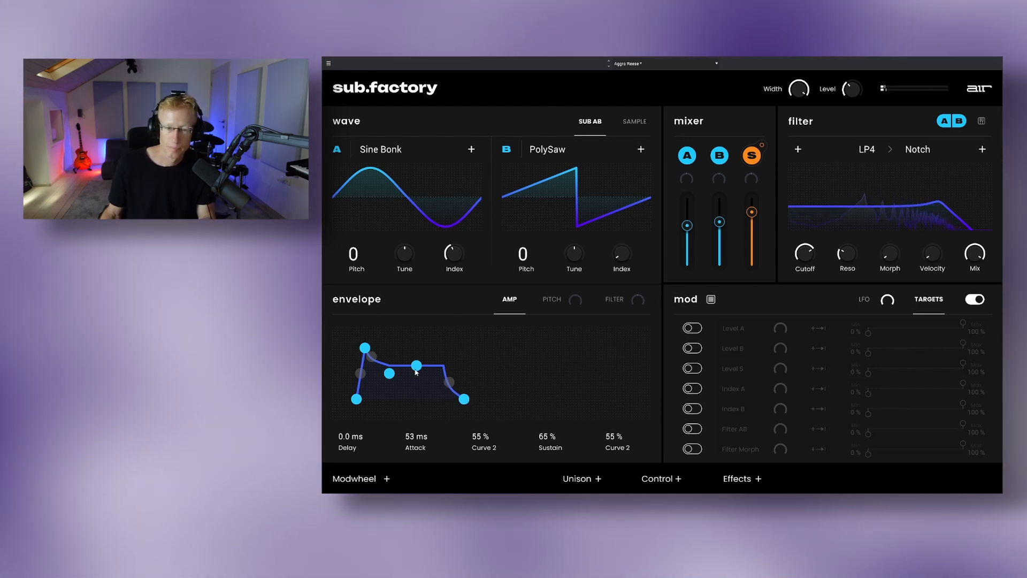
drag(416, 367, 416, 366)
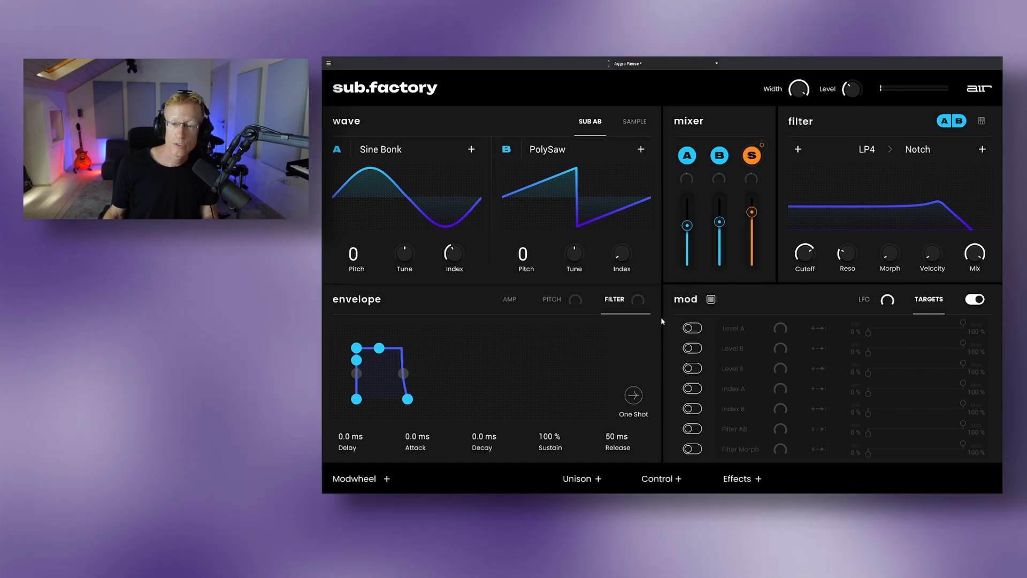
- Set the filter envelope's Attack to 4.29 s and its Release to 3.24 s
mouse_move(636, 303)
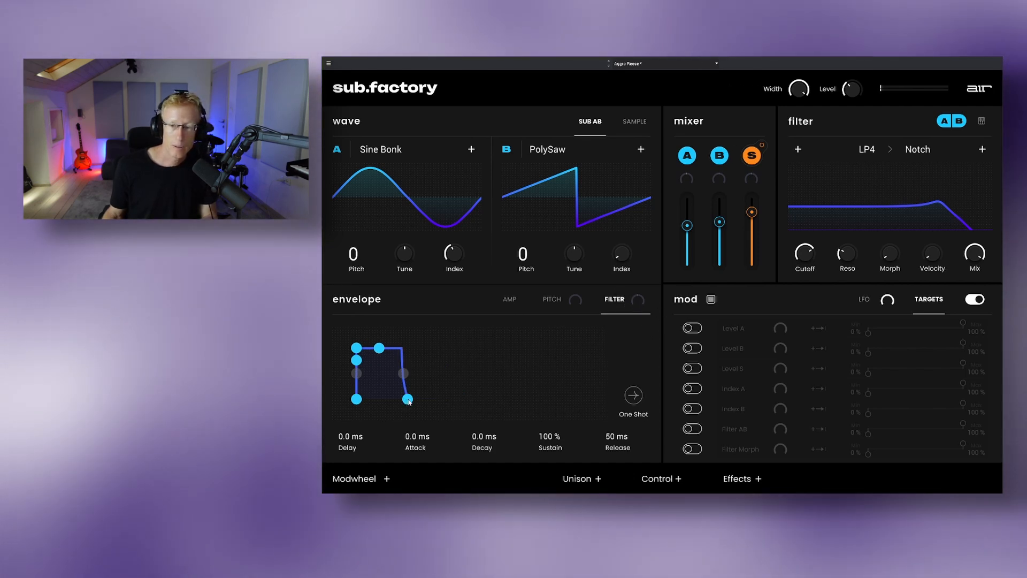
drag(408, 398, 424, 399)
drag(359, 351, 401, 350)
- Lower the filter Cutoff, trying 208 Hz, and raise Reso to about 45 %
mouse_move(805, 253)
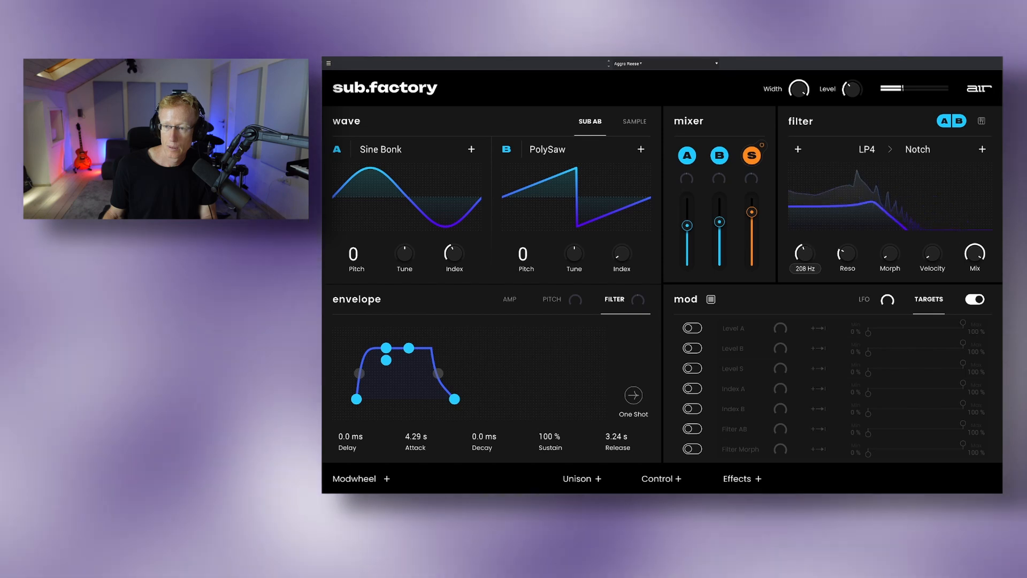
drag(846, 253, 847, 238)
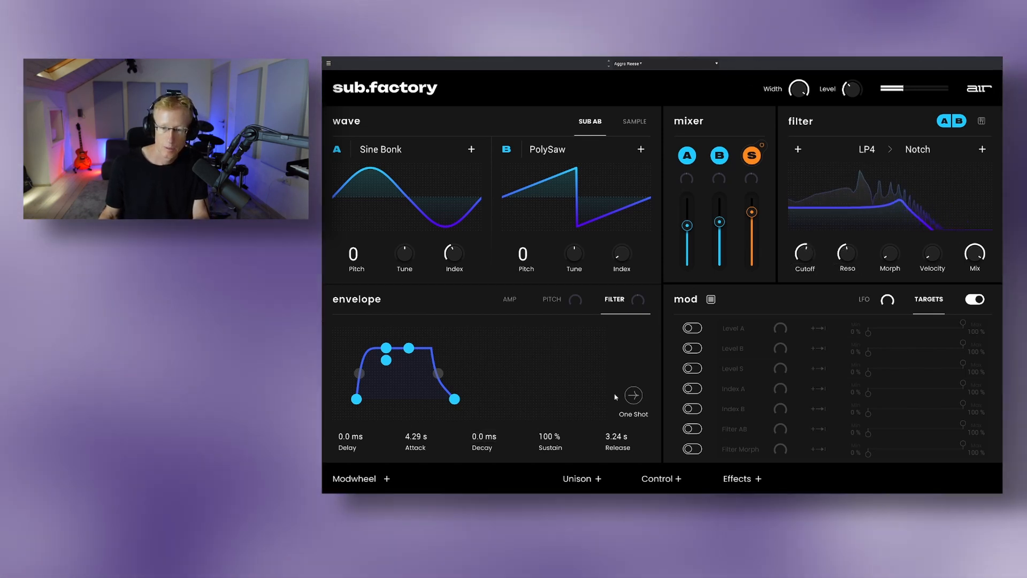
- Turn on One Shot for the filter envelope and increase the envelope's amount
click(633, 395)
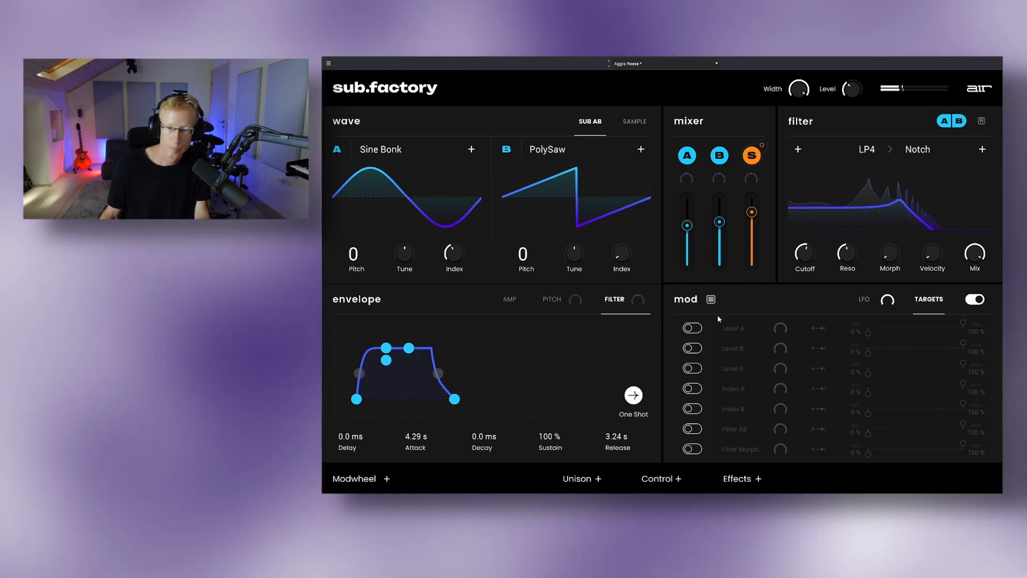
drag(642, 298, 636, 295)
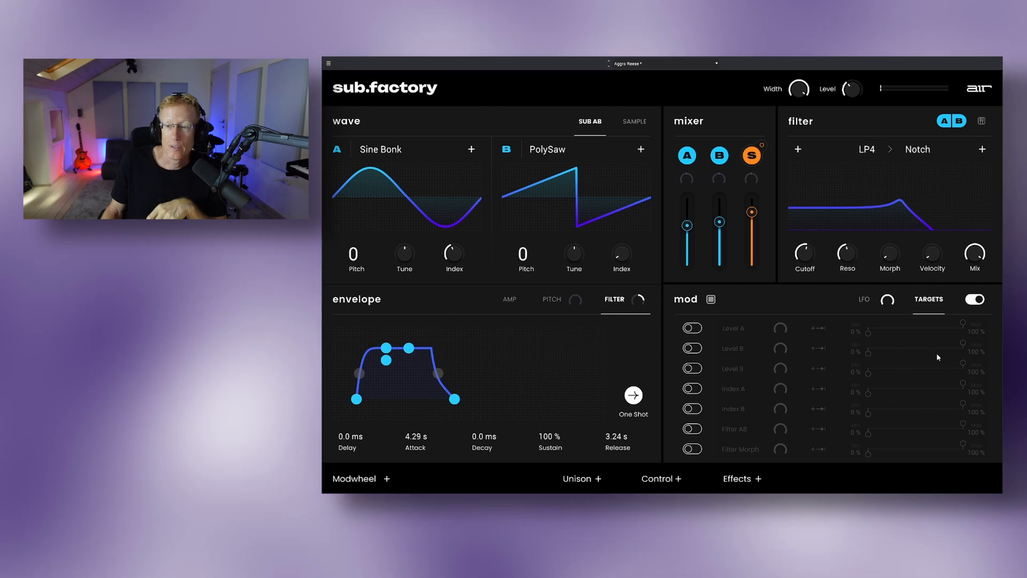
- Change the LFO waveform to Sine
click(864, 299)
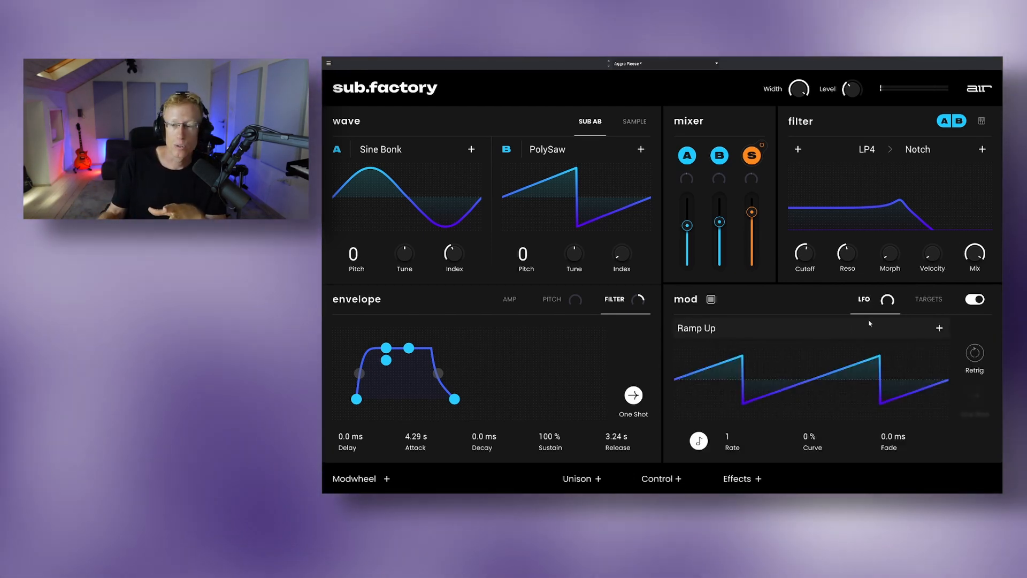
click(775, 328)
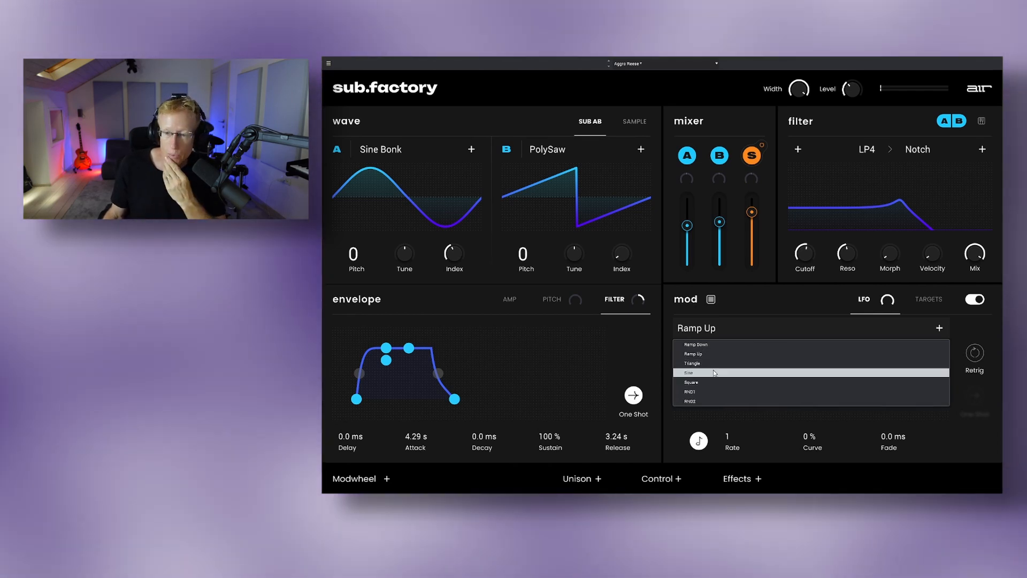
click(720, 371)
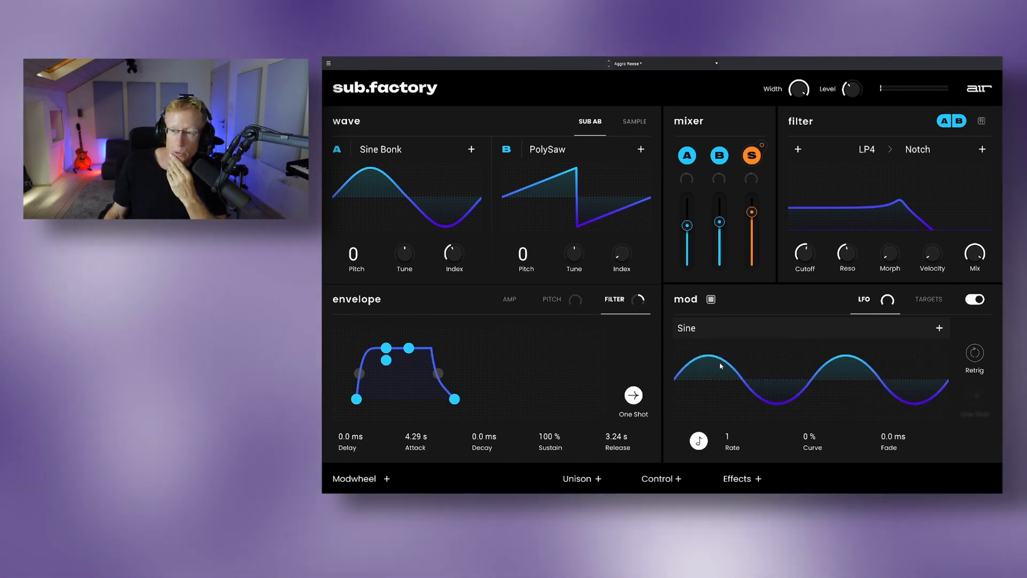
- Enable Filter AB as a modulation target and set the LFO Rate to 1/4
click(922, 300)
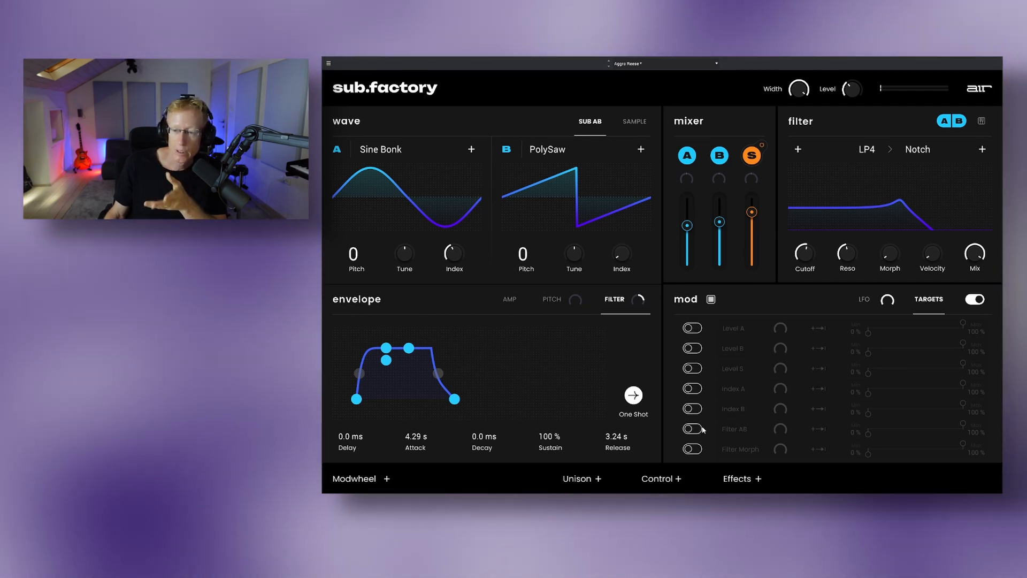
click(696, 429)
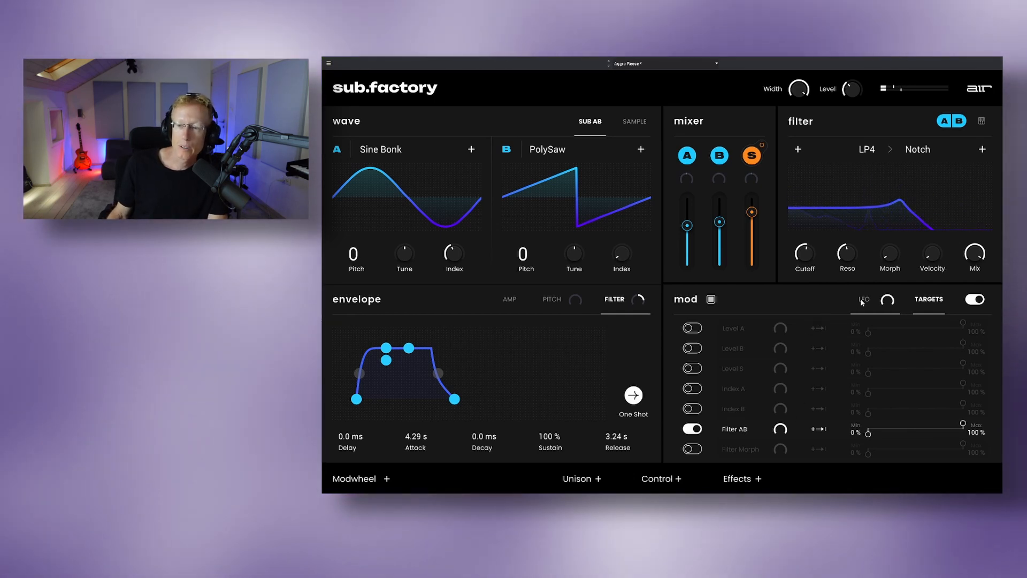
click(865, 300)
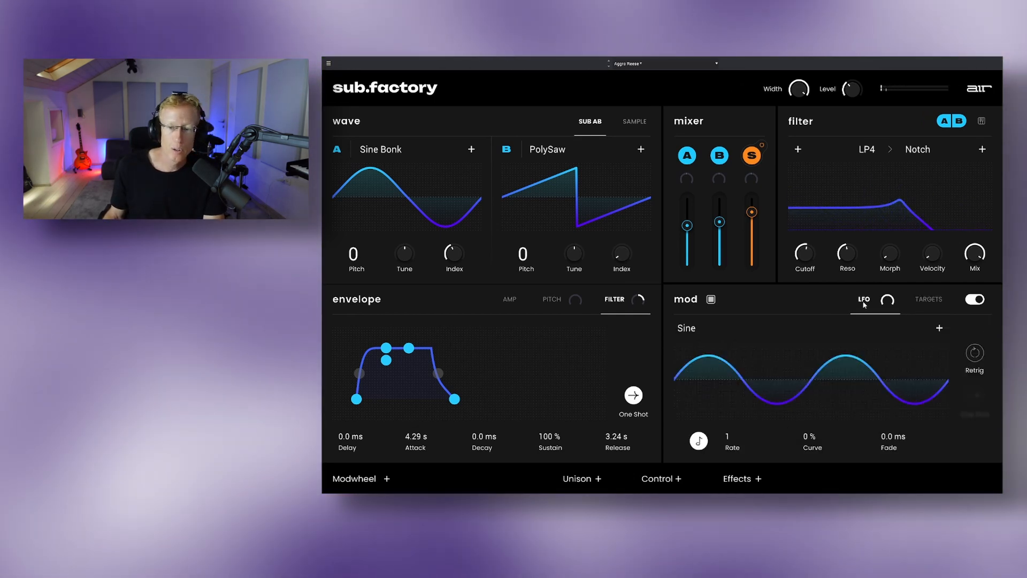
double_click(734, 428)
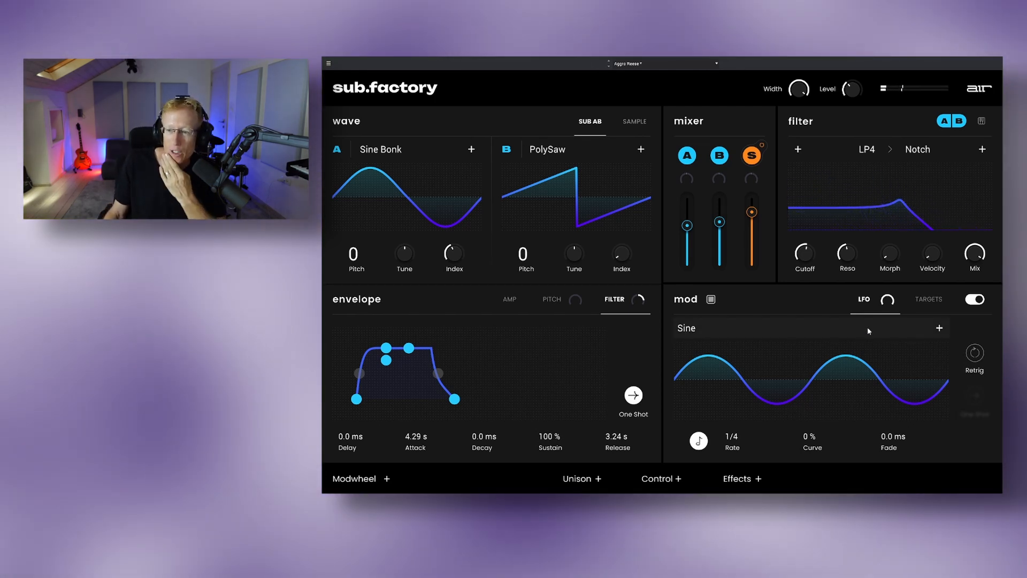
- Disable the Filter AB modulation target and enable Level A and Level B instead
click(928, 299)
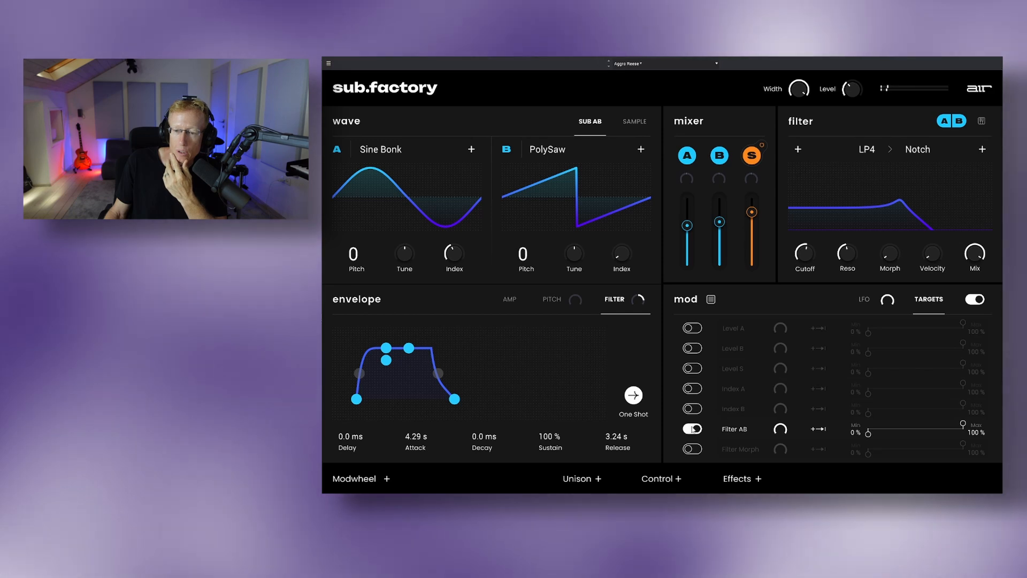
click(693, 429)
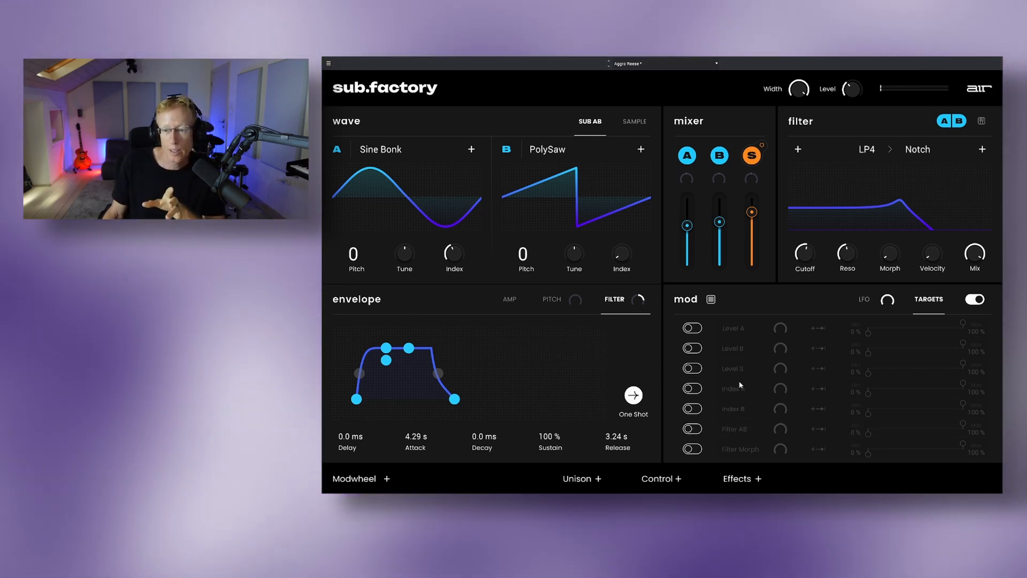
click(692, 327)
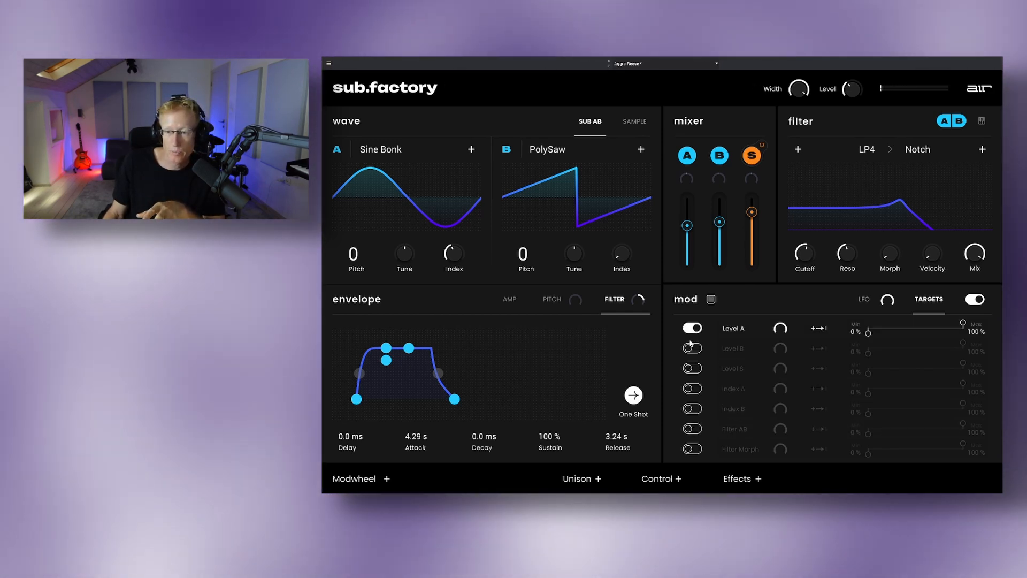
click(692, 348)
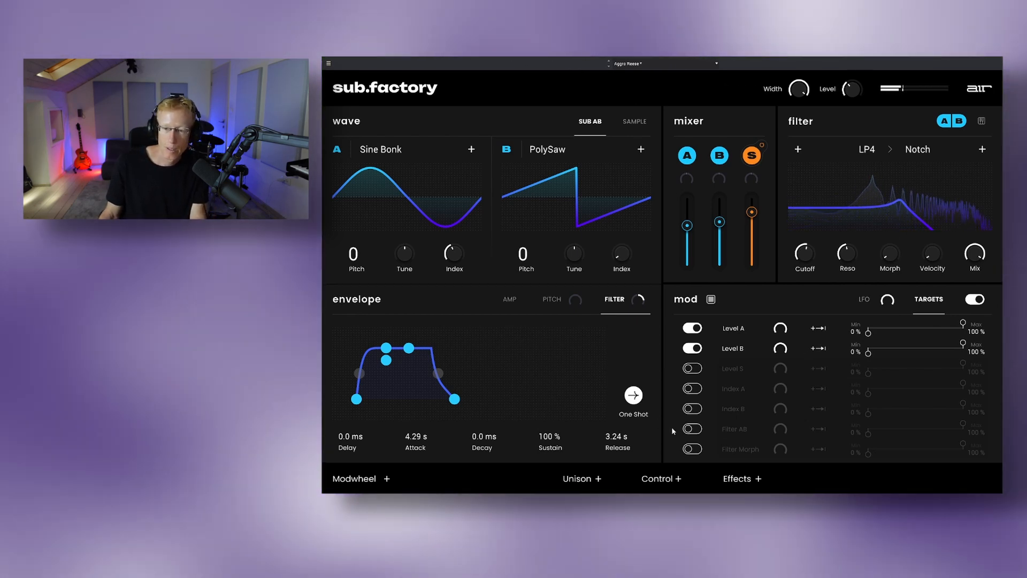
- Change the LFO waveform to Ramp Up and set its Rate to 1/16
click(864, 300)
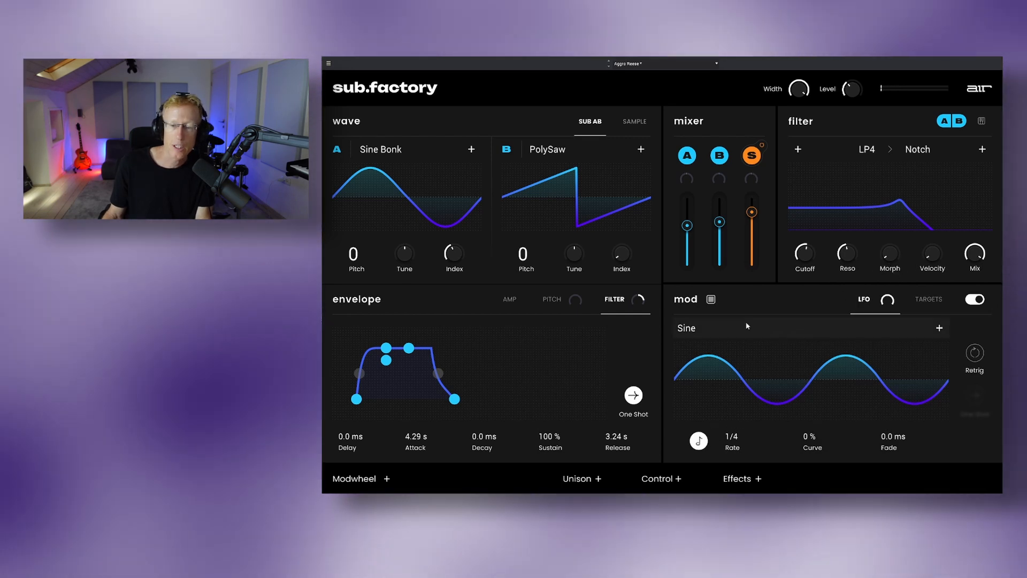
click(719, 385)
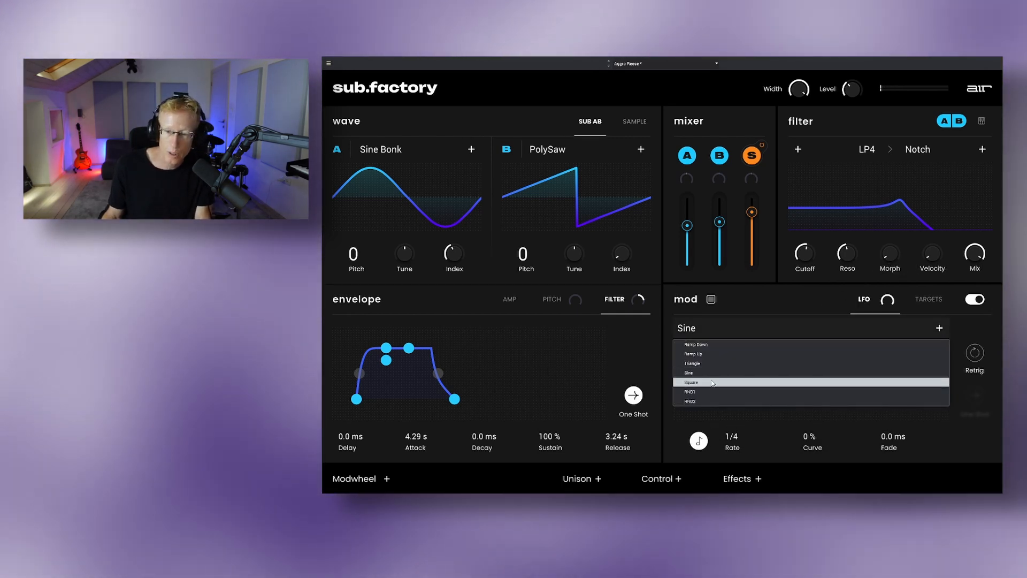
click(707, 354)
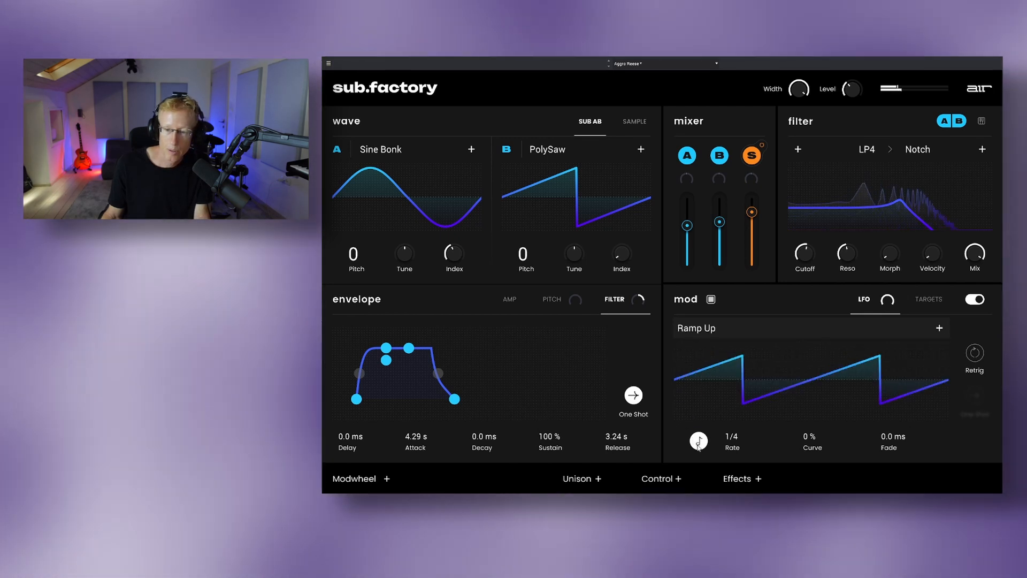
drag(728, 435, 728, 420)
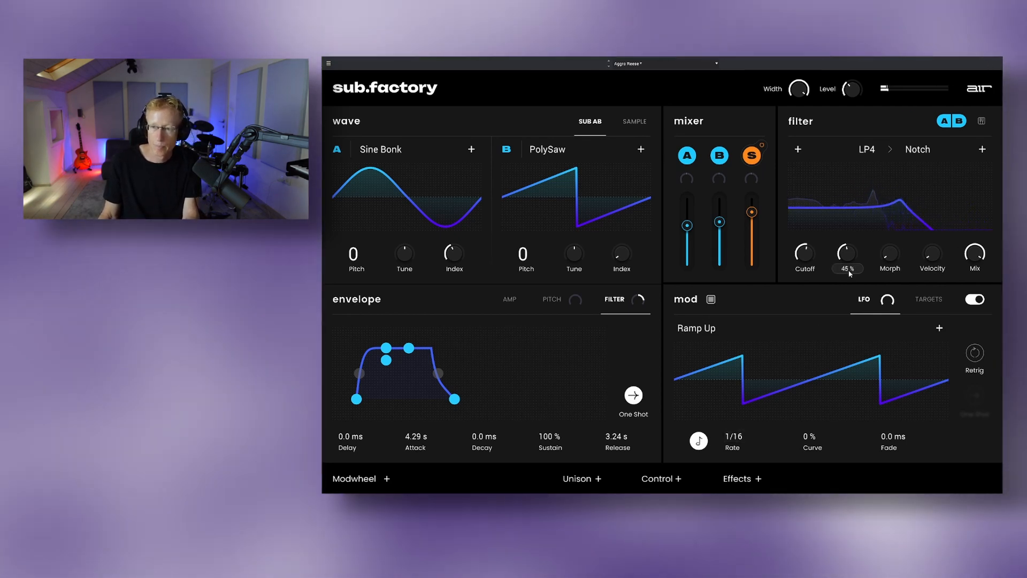
- Raise the filter Cutoff slightly and turn on Retrig for the LFO
drag(806, 258, 806, 254)
click(977, 353)
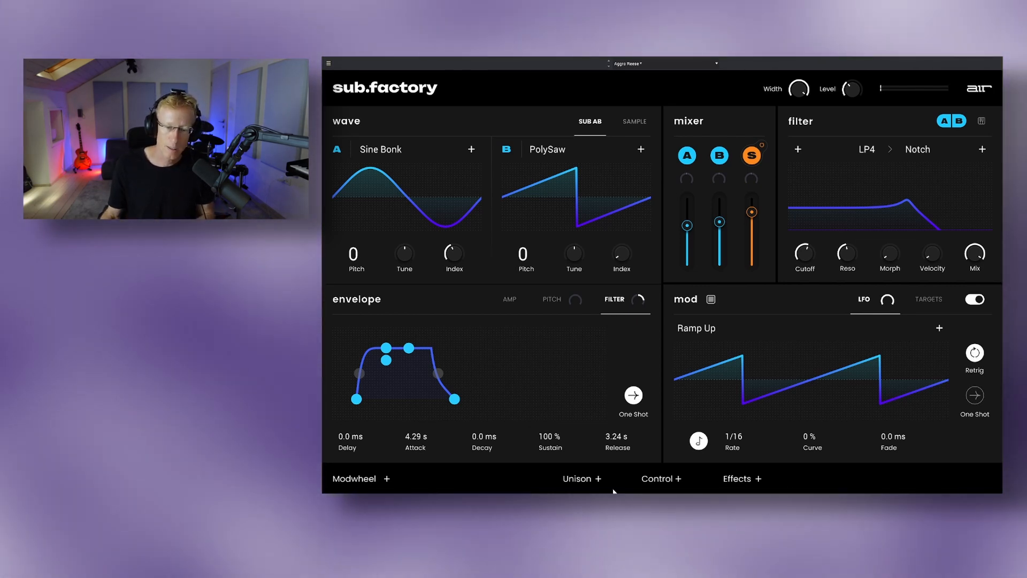
- Turn the unison Spread to maximum and sweep the Unison amount through about 57 %, leaving it slightly below maximum
click(597, 478)
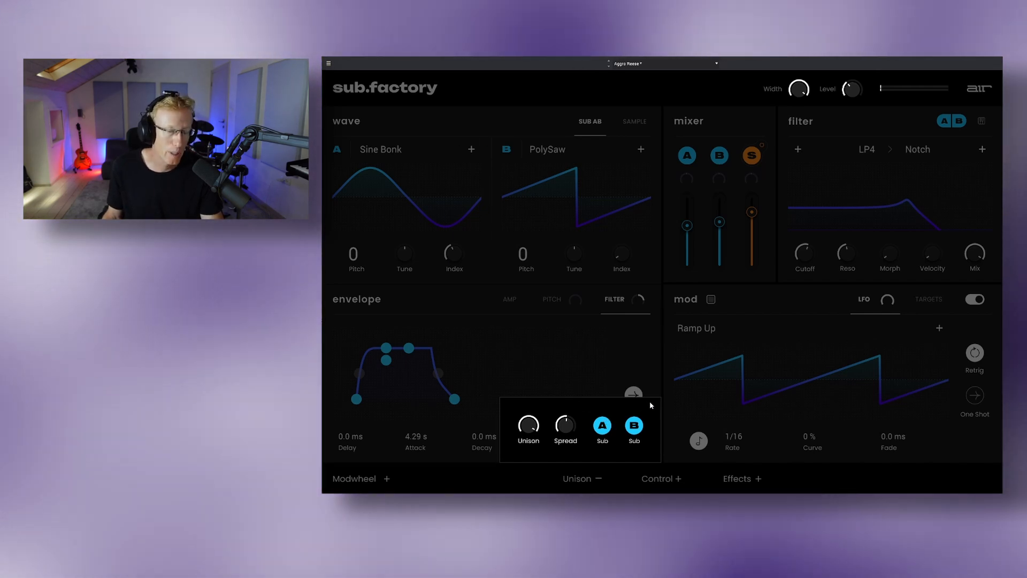
mouse_move(573, 434)
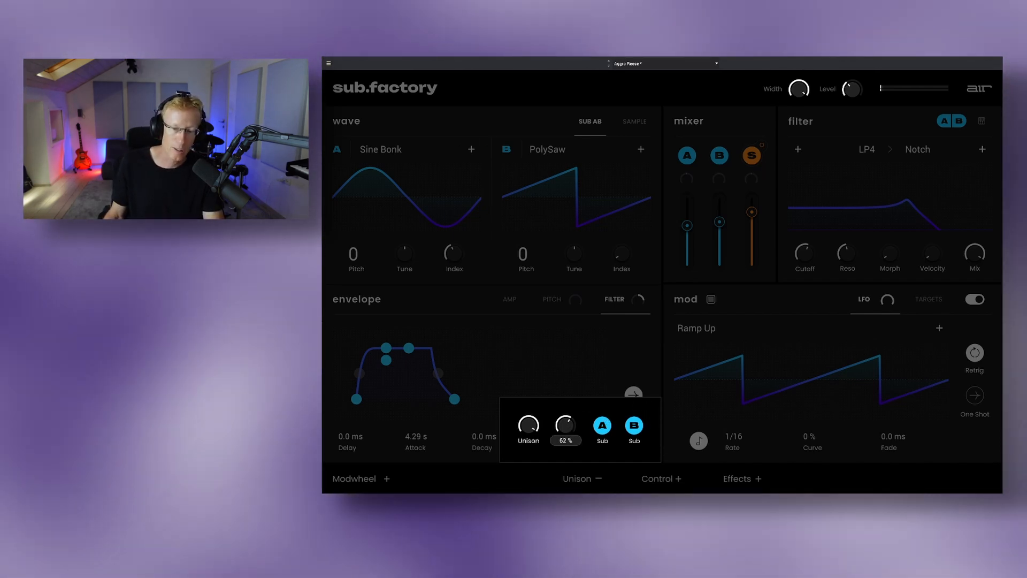
drag(567, 429, 567, 380)
drag(529, 427, 529, 471)
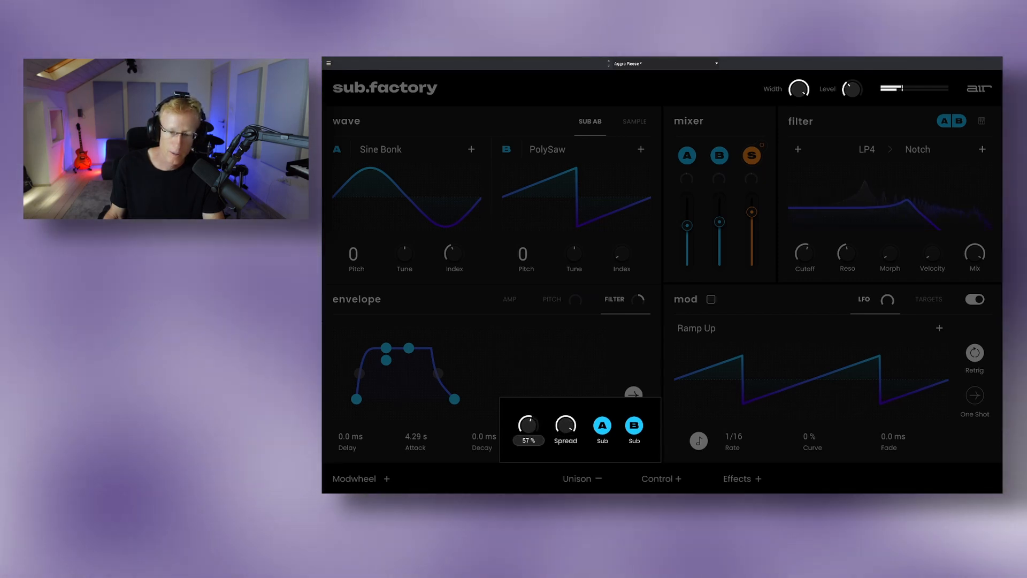
drag(526, 427, 526, 465)
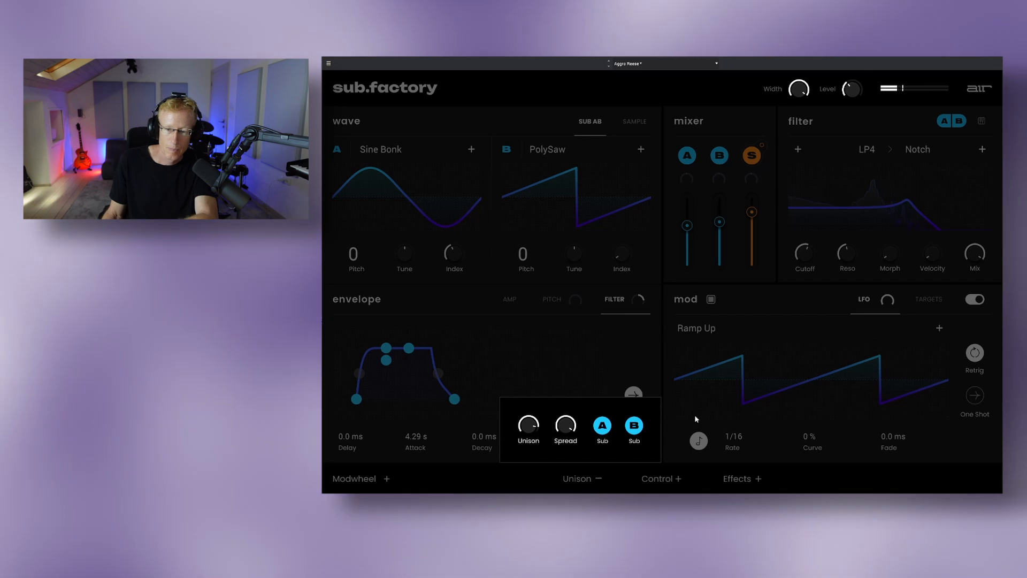
click(675, 456)
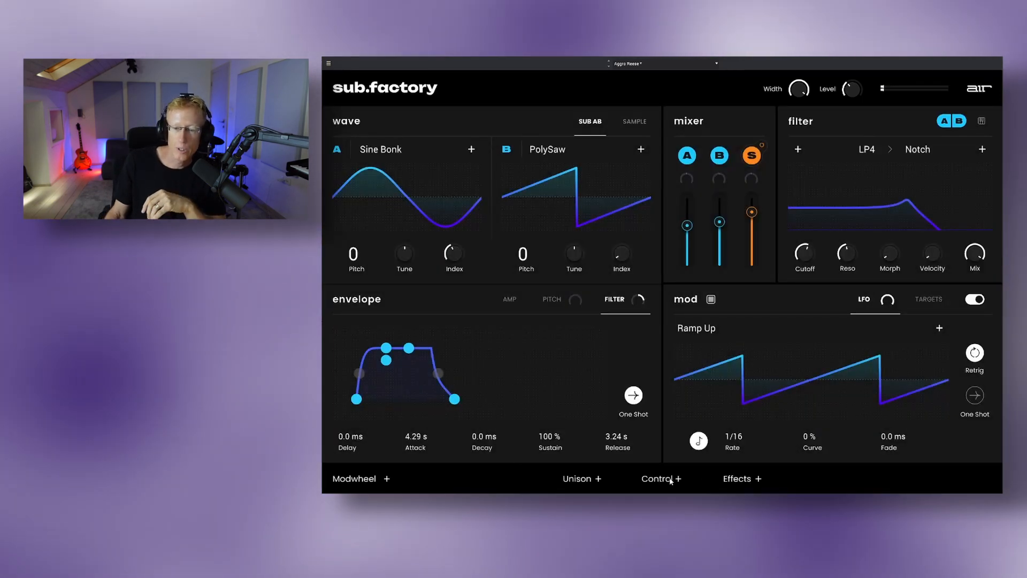
- Adjust the Glide amount slightly in the synth's Control settings
click(662, 478)
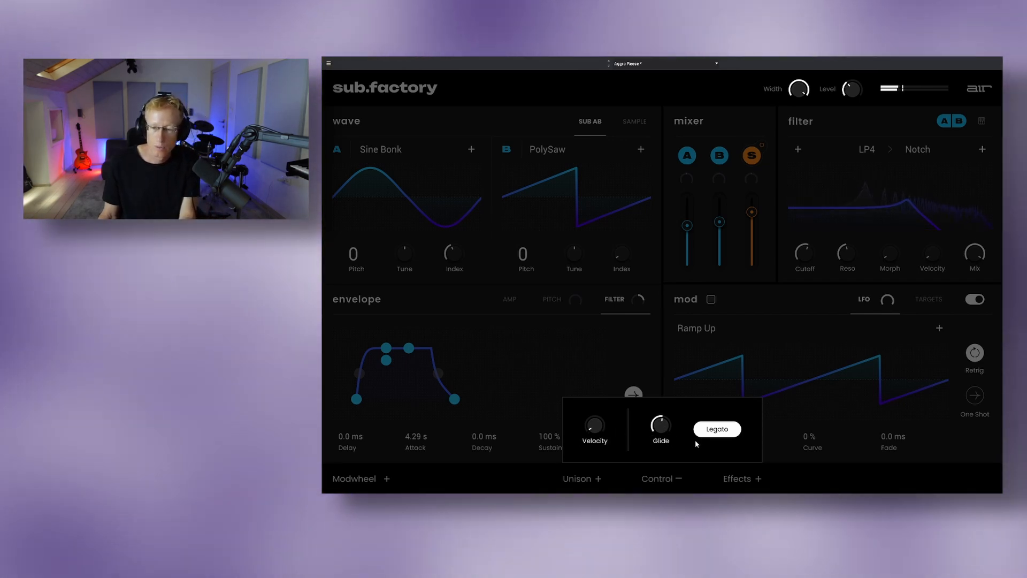
drag(663, 434, 666, 430)
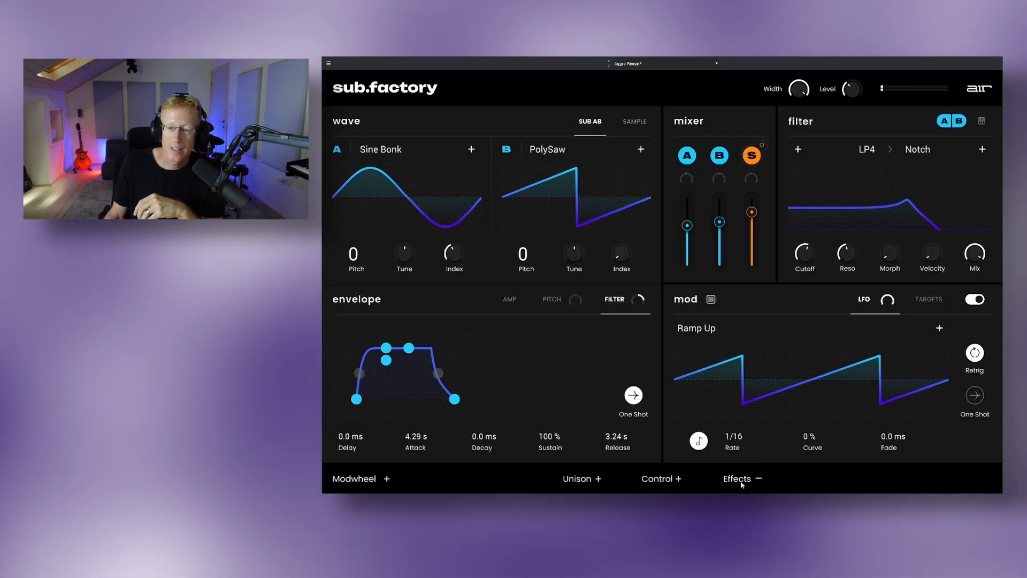
- Try out the ringmod effect by sweeping its Amount through 89 %, switch it off again and close the effects
click(737, 478)
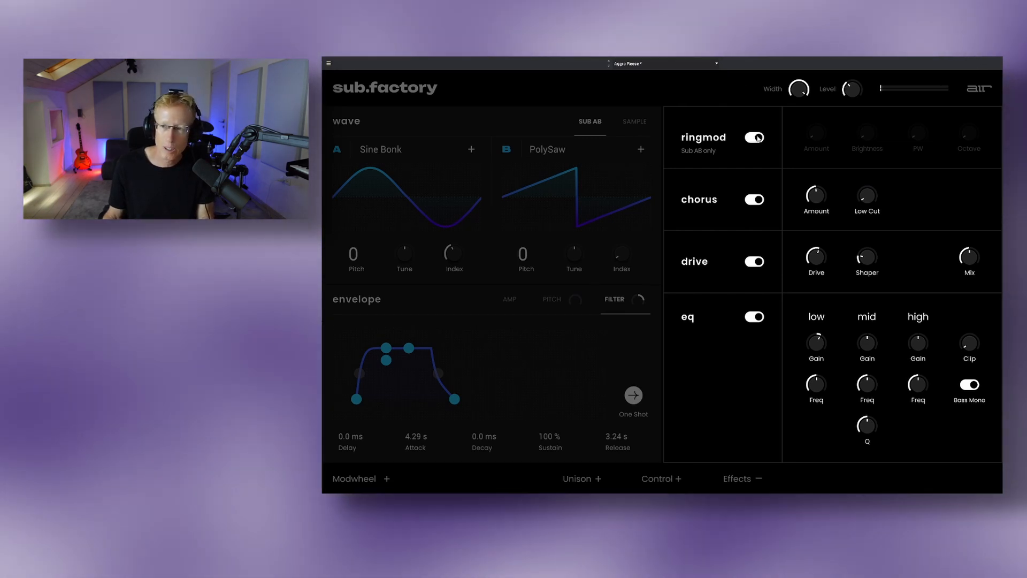
mouse_move(831, 138)
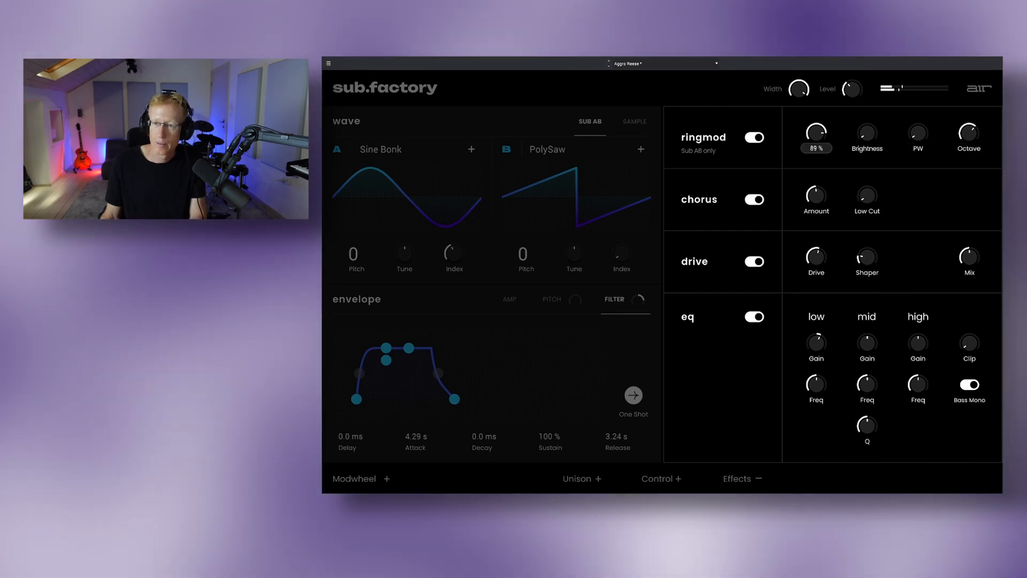
drag(818, 132, 823, 151)
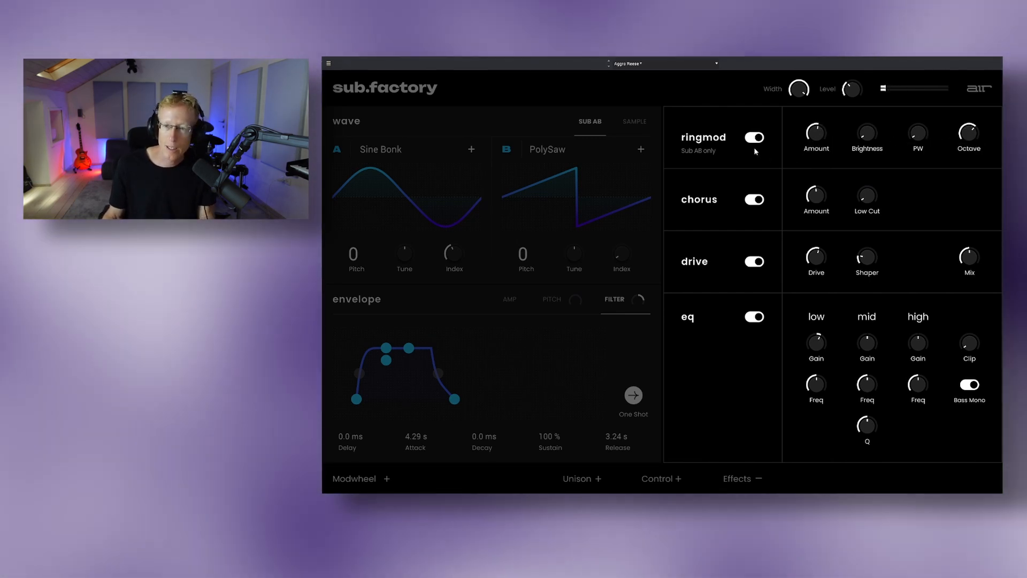
click(759, 139)
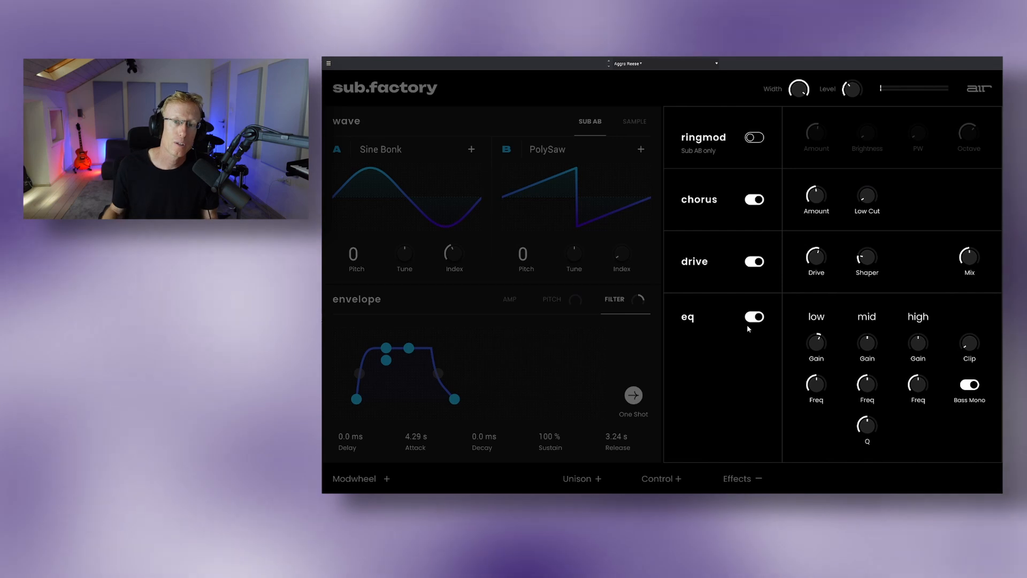
mouse_move(858, 273)
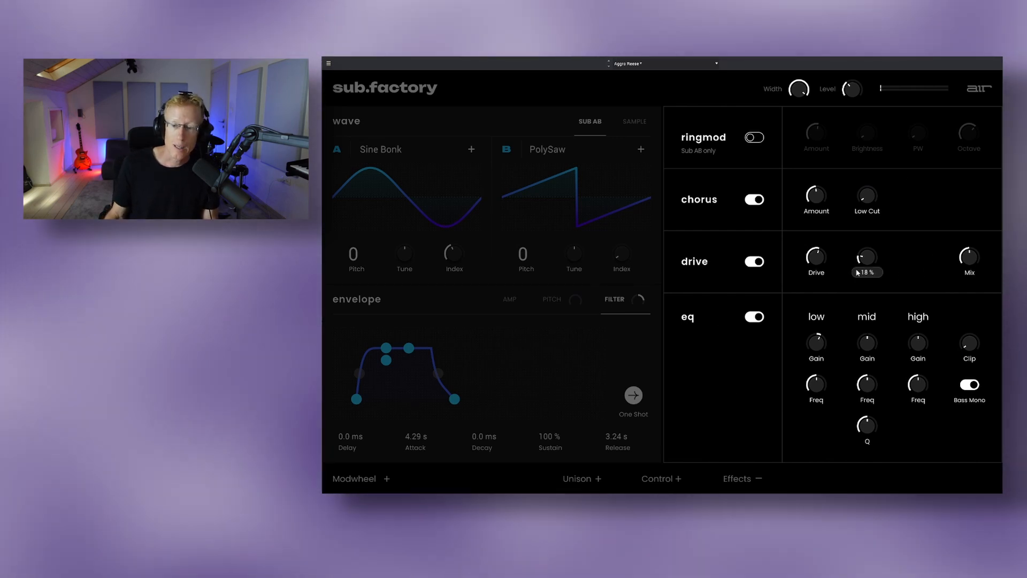
click(742, 478)
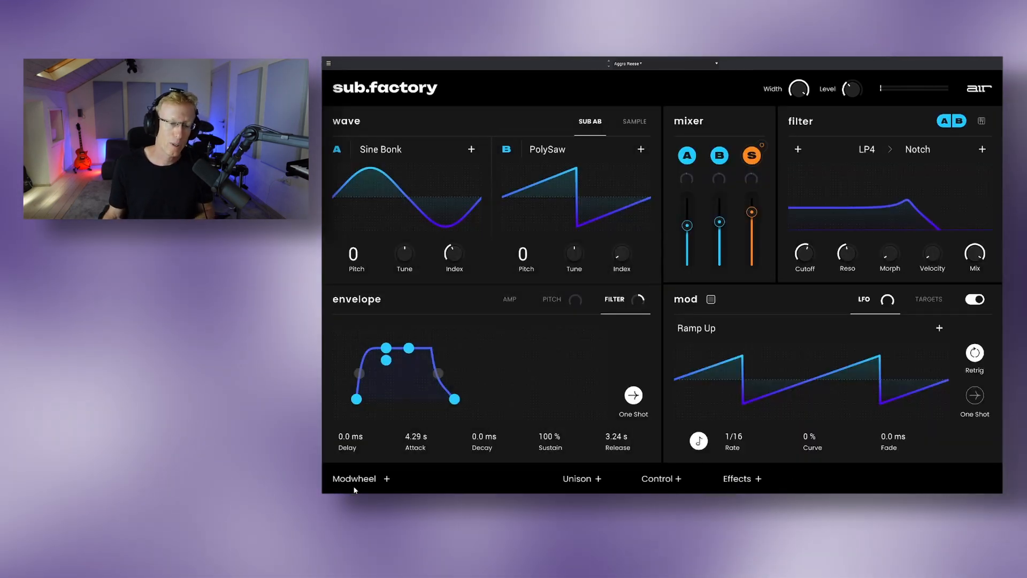
- Set the Modwheel's Filter minimum to 8 % and close the modwheel settings
click(385, 480)
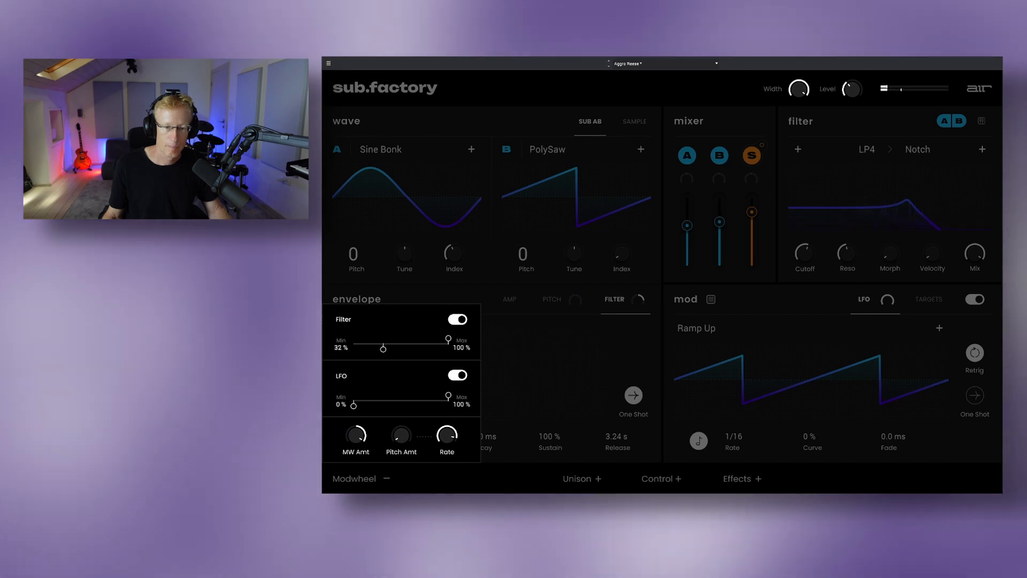
drag(403, 349, 376, 348)
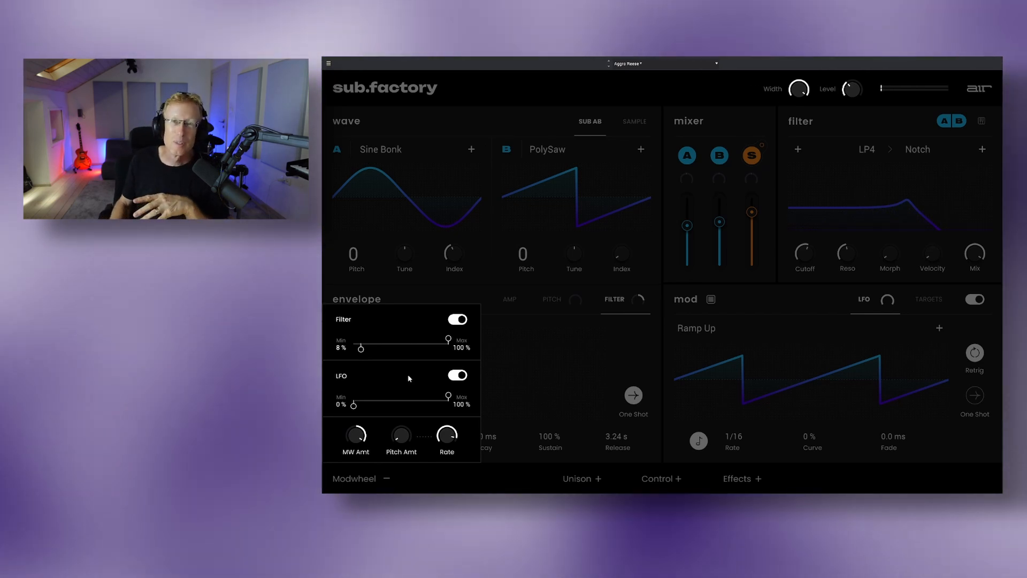
click(540, 243)
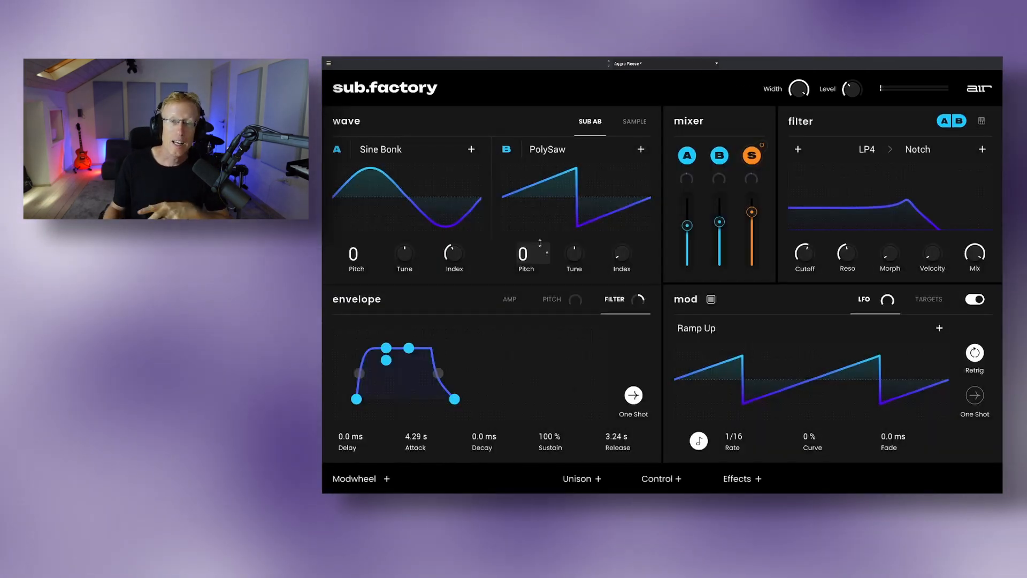